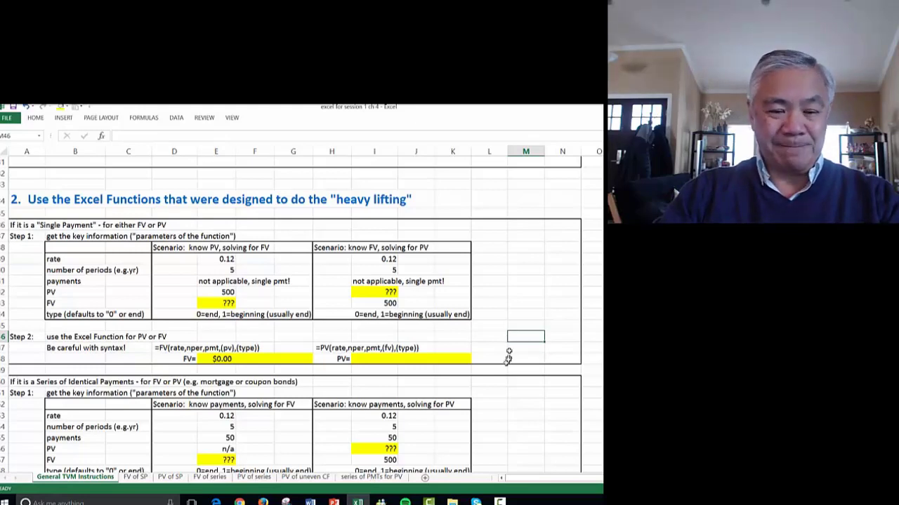
Review the single-payment inputs: rate 0.12, 5 periods, payment, PV 500, unknown FV and type.
left_click(97, 247)
mouse_move(97, 246)
left_mouse_down()
mouse_move(236, 262)
mouse_move(281, 314)
left_mouse_up()
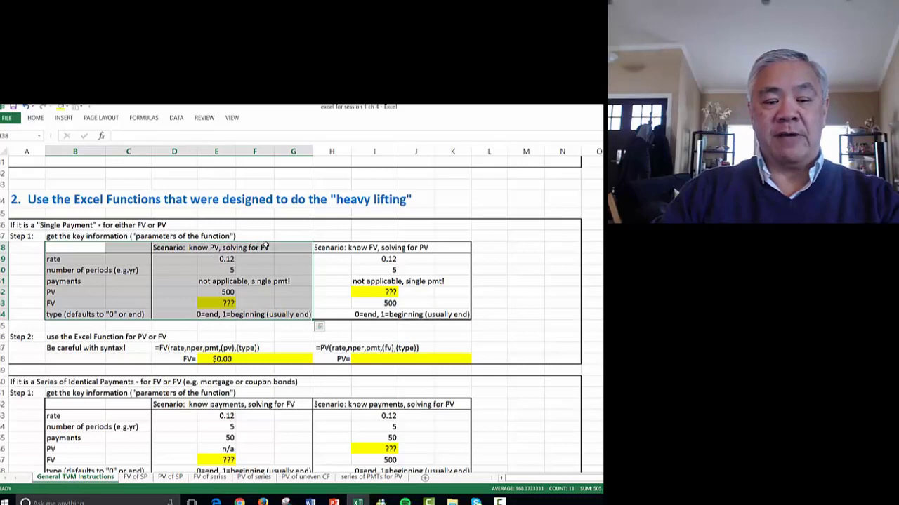
left_click(82, 269)
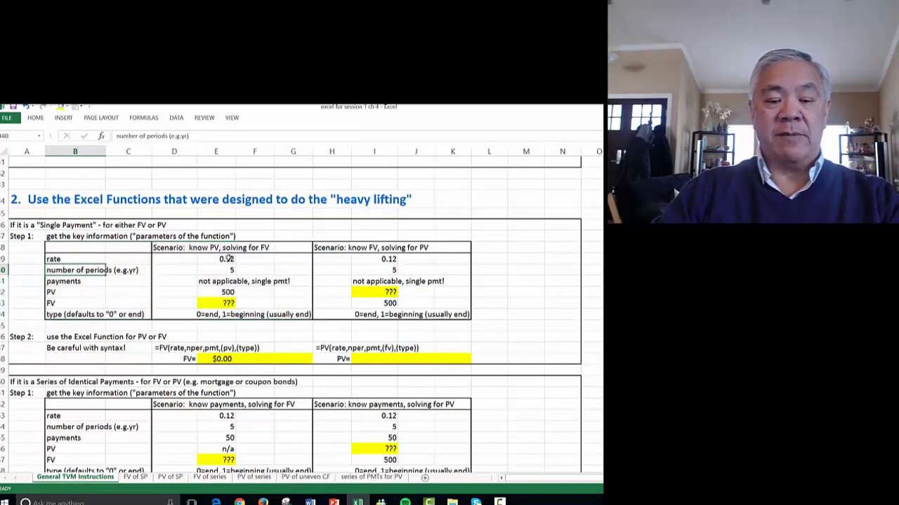
left_click(229, 259)
left_click(221, 270)
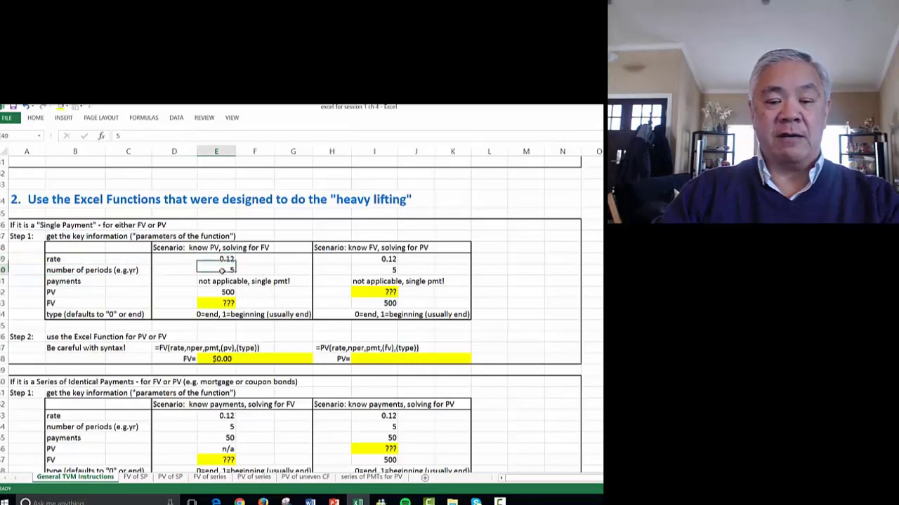
left_click(228, 280)
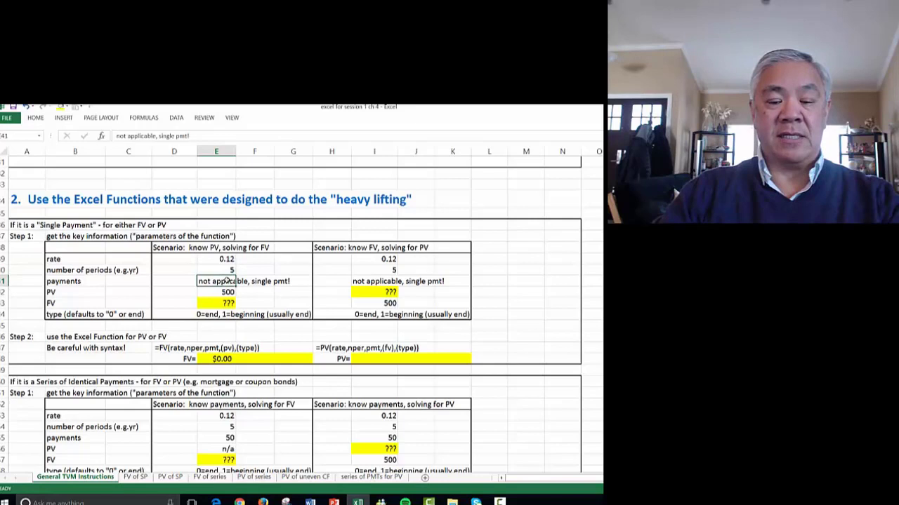
left_click(228, 292)
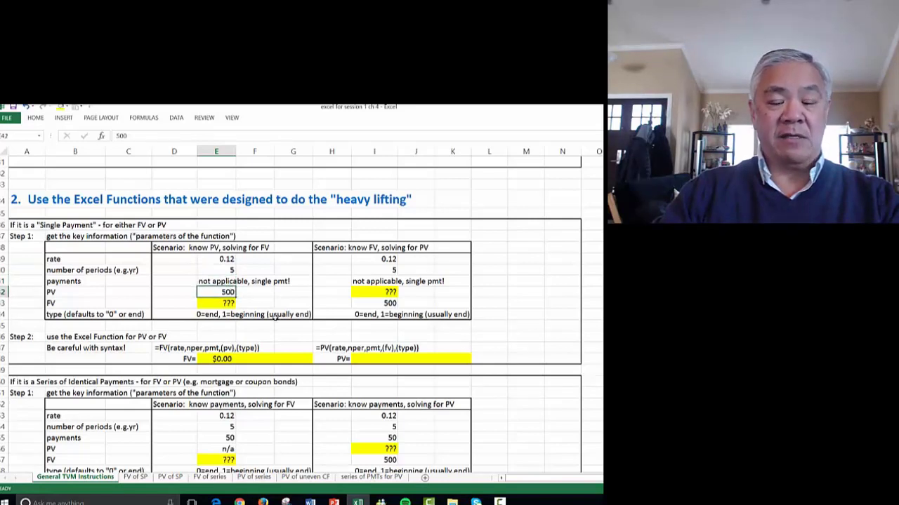
left_click(228, 303)
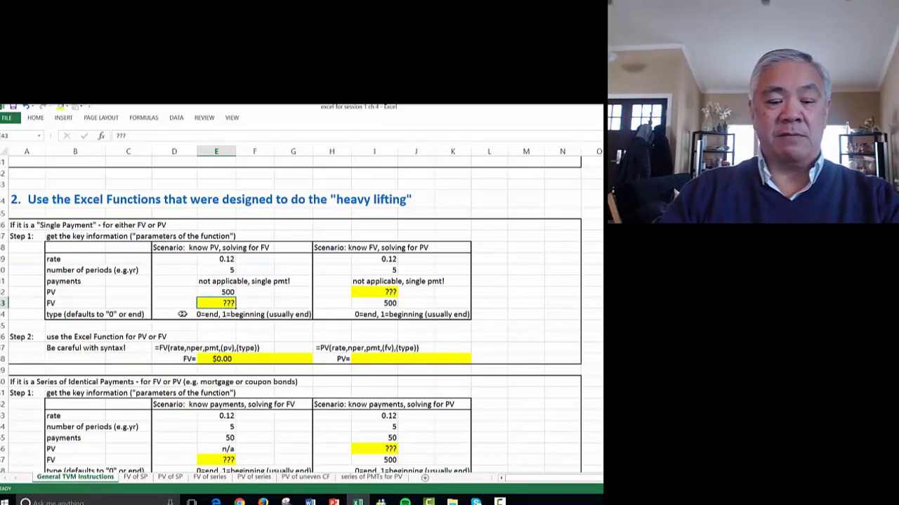
left_click(209, 316)
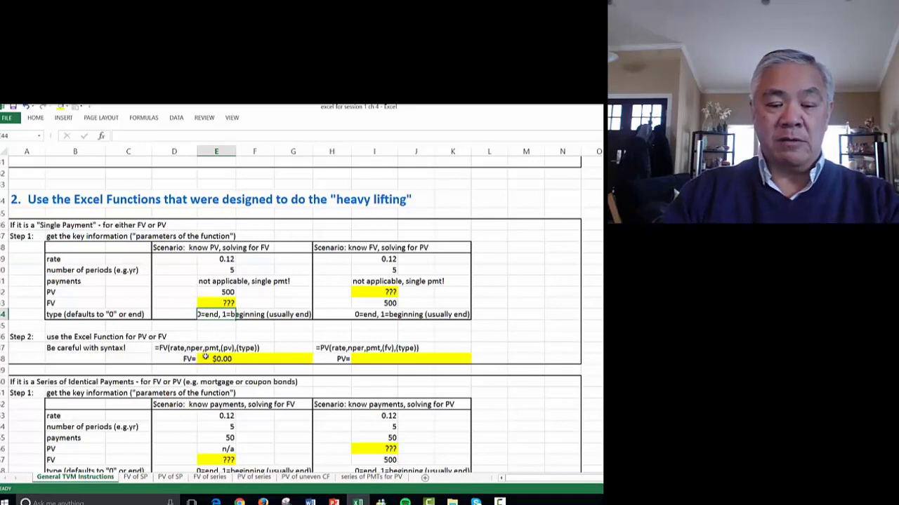
left_click(242, 346)
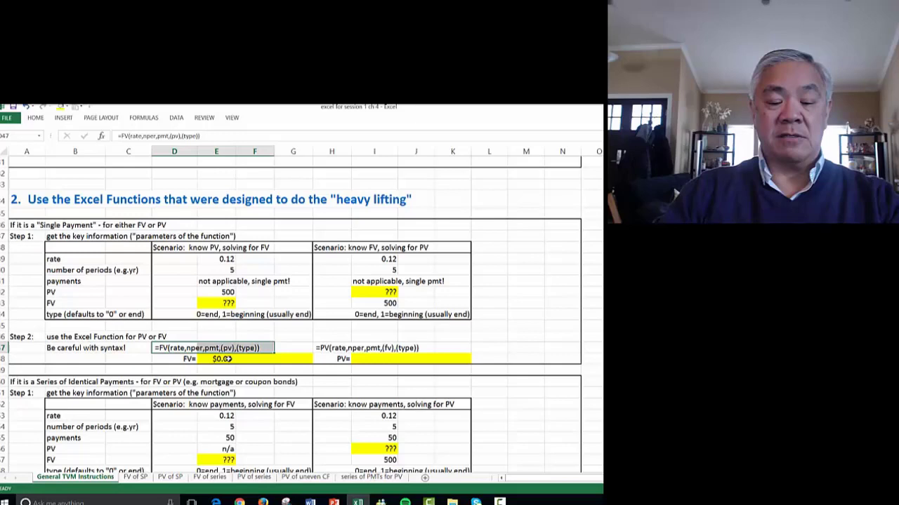
Enter =FV(E39,E40,0,E42) in the yellow FV cell E48, returning ($881.17).
left_click(226, 359)
double_click(226, 360)
key("Escape")
type("=fv")
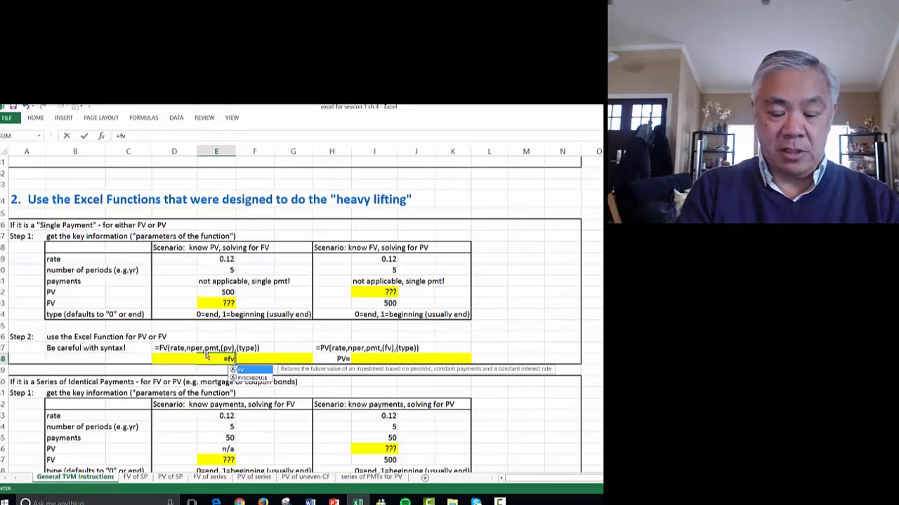
type("(")
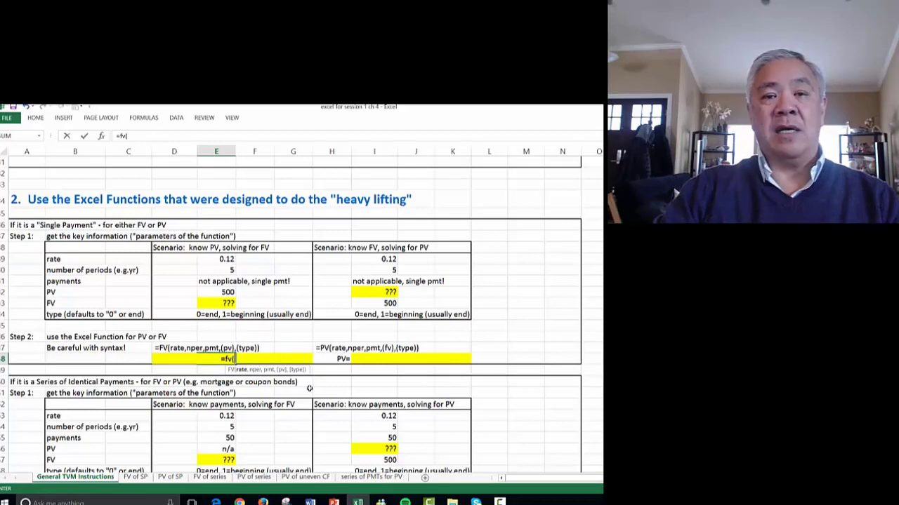
left_click(225, 259)
type(",")
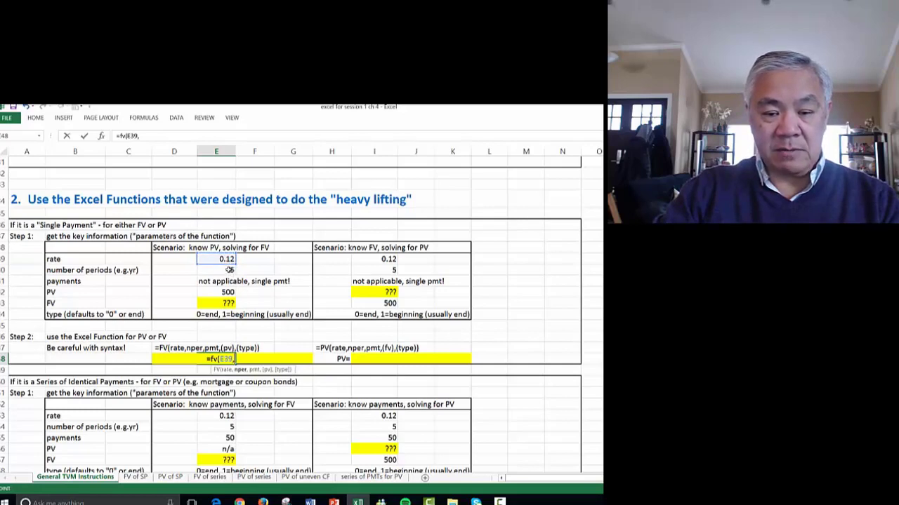
left_click(229, 270)
type(",")
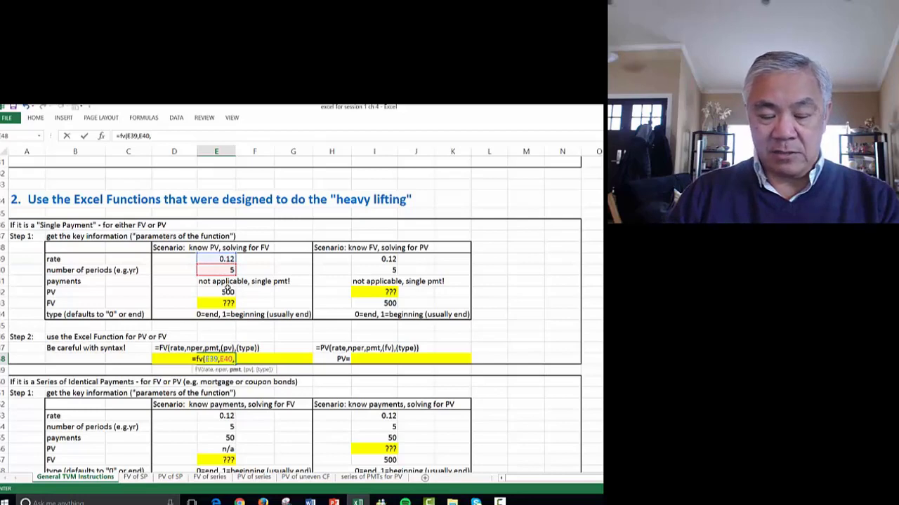
type("0,")
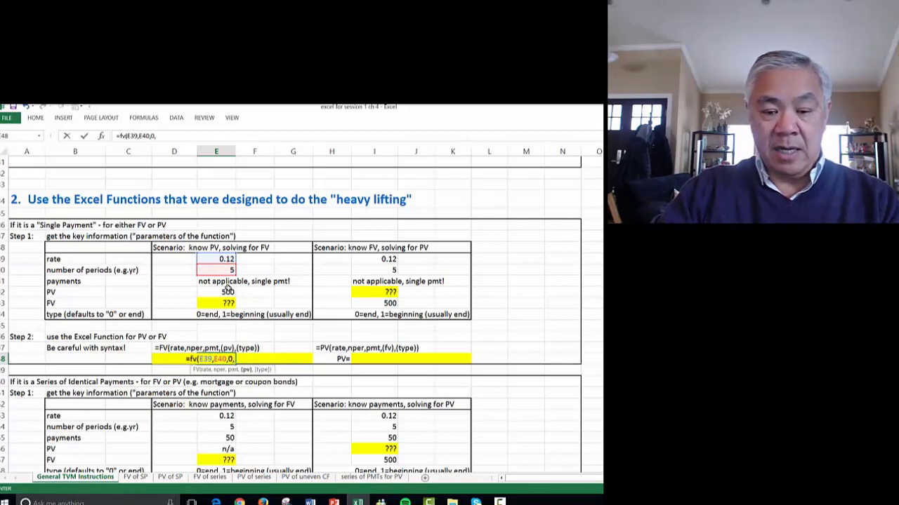
left_click(226, 294)
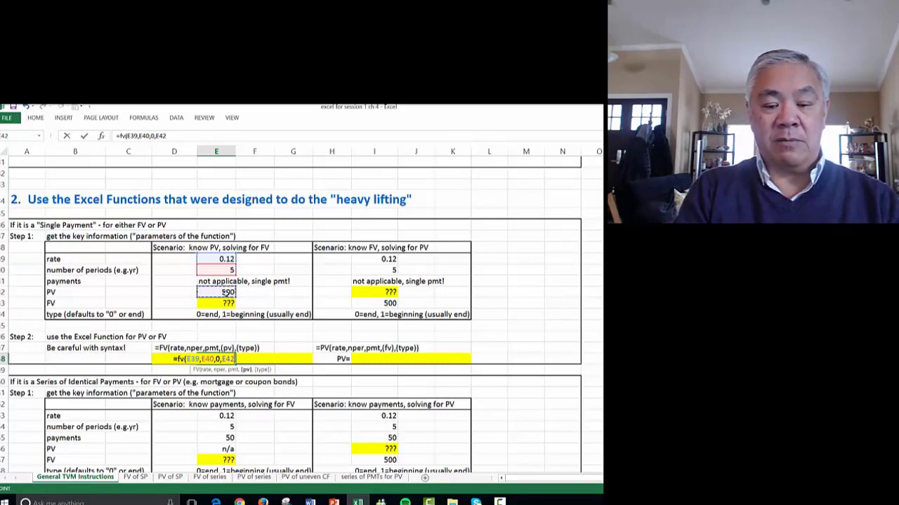
type(")")
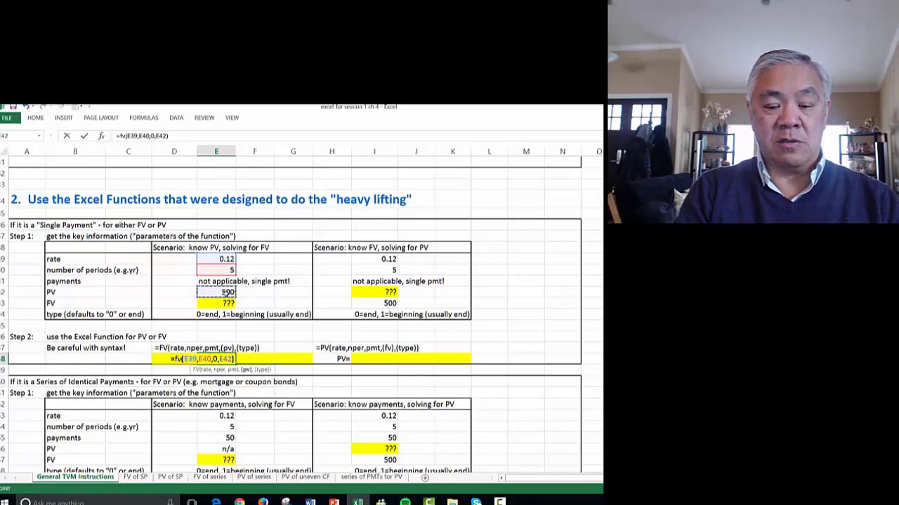
key("Return")
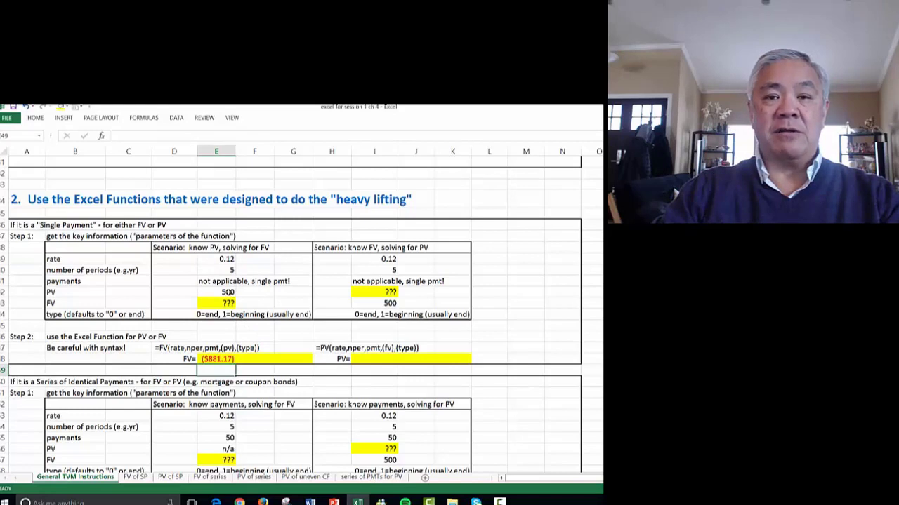
Enter -500 as the PV in E42 so the FV formula returns a positive $881.17.
left_click(230, 293)
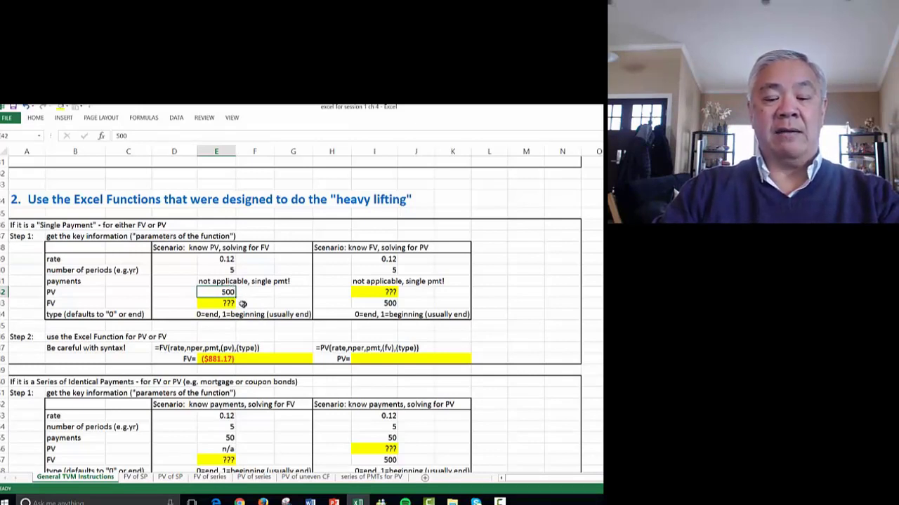
left_click(215, 260)
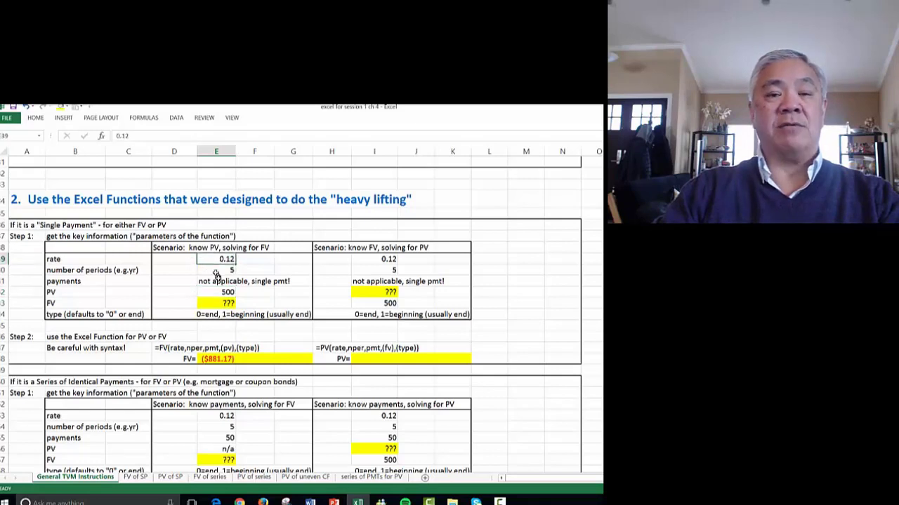
key("Down")
key("Down")
key("Down")
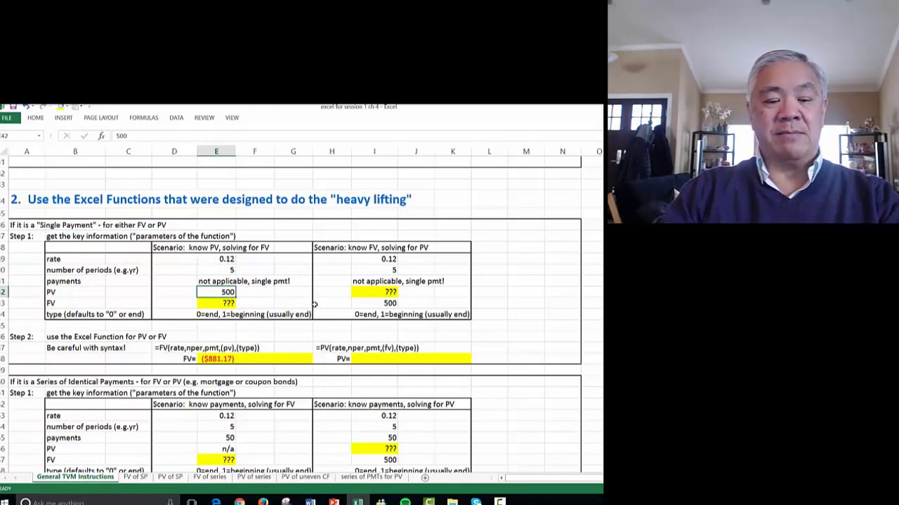
type("-")
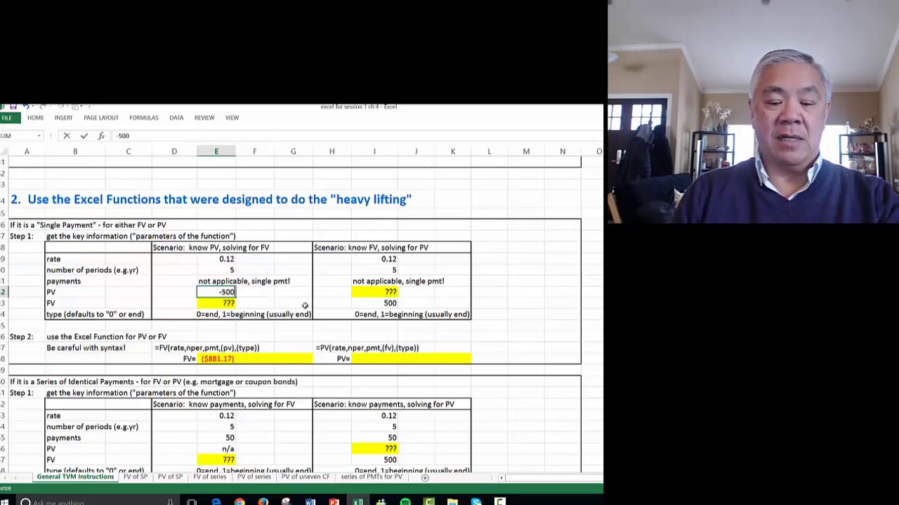
key("Return")
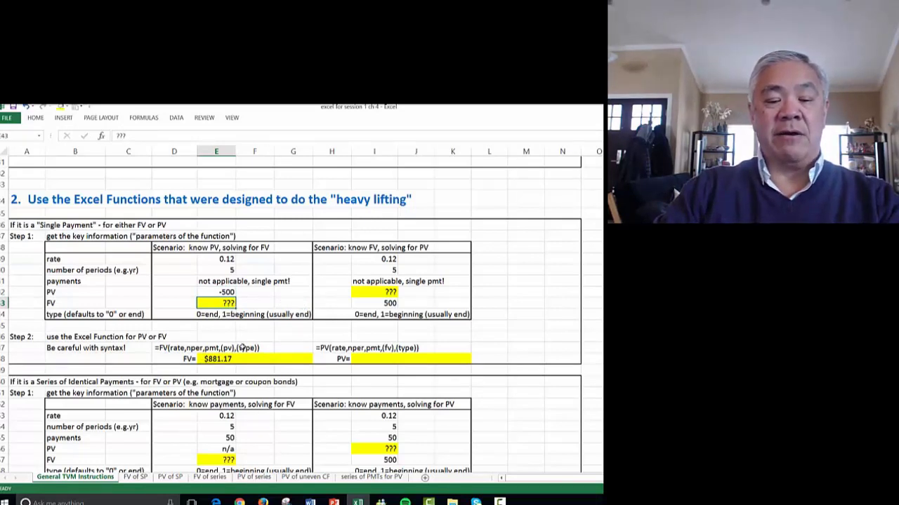
left_click(222, 291)
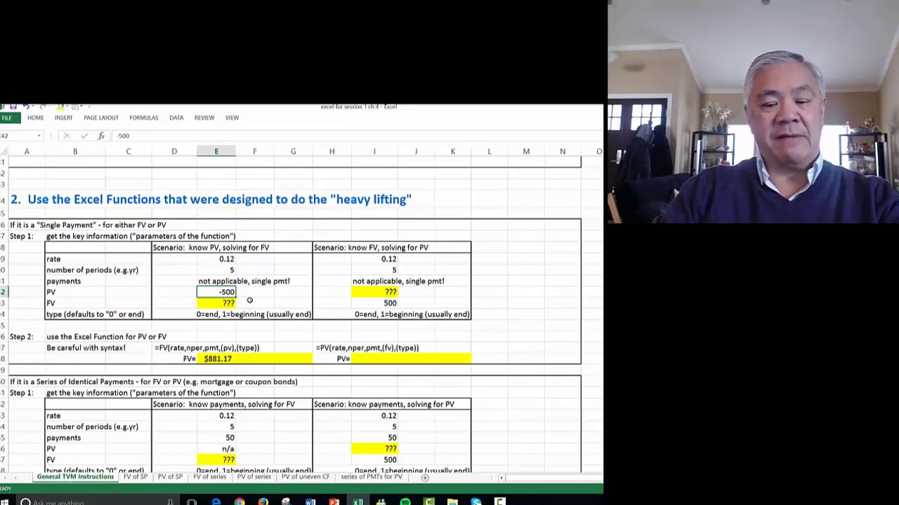
left_click(223, 358)
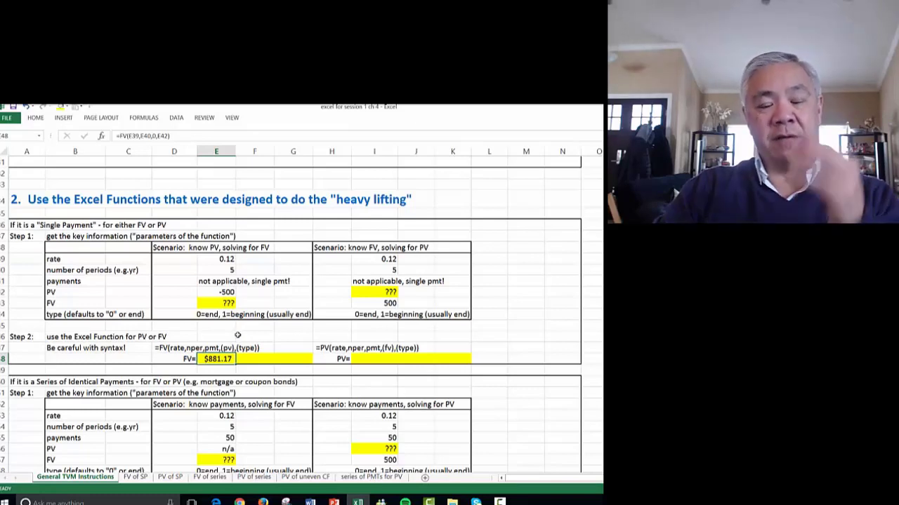
left_click_drag(322, 250, 462, 320)
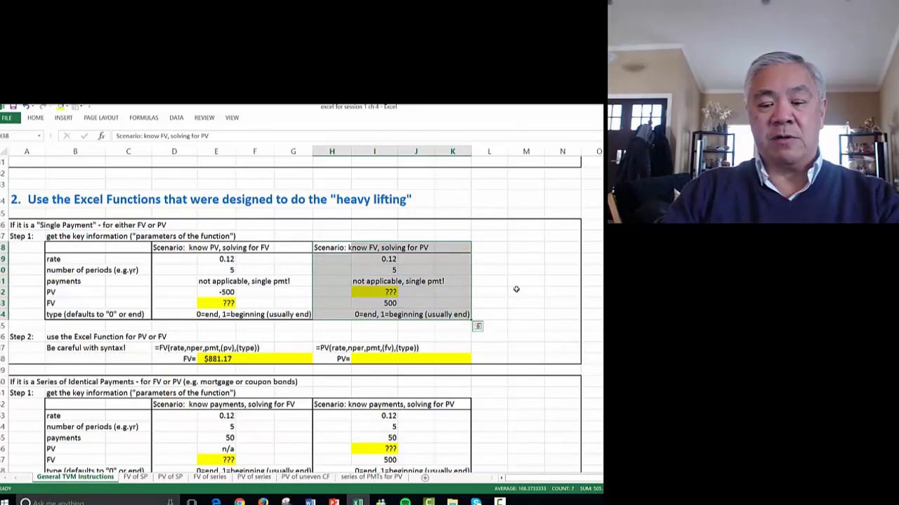
Enter =PV(I39,I40,0,I43) in the yellow PV cell, using the FV of 500, returning ($283.71).
left_click(421, 301)
left_click(379, 292)
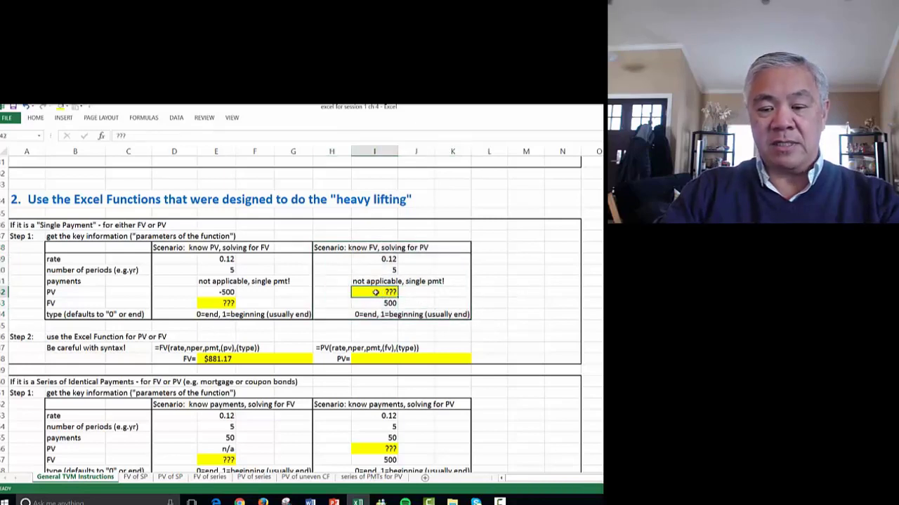
left_click(379, 306)
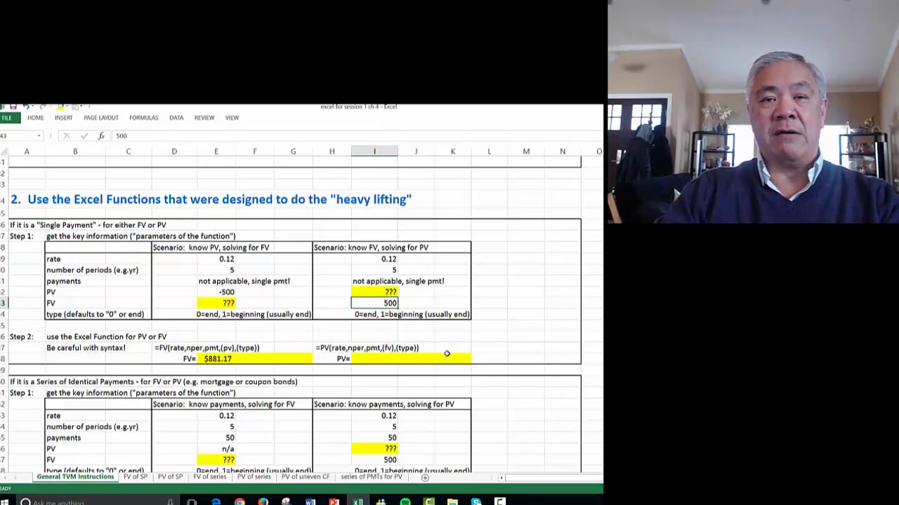
double_click(365, 357)
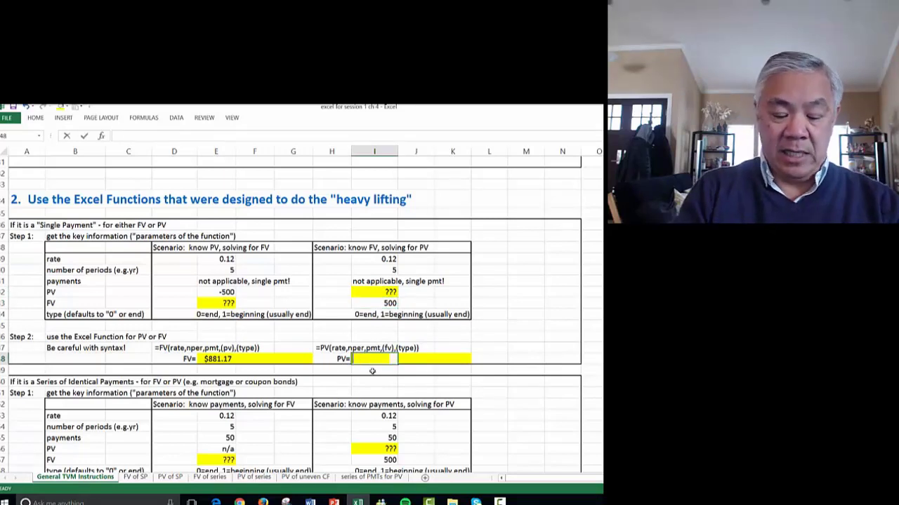
type("=pv(")
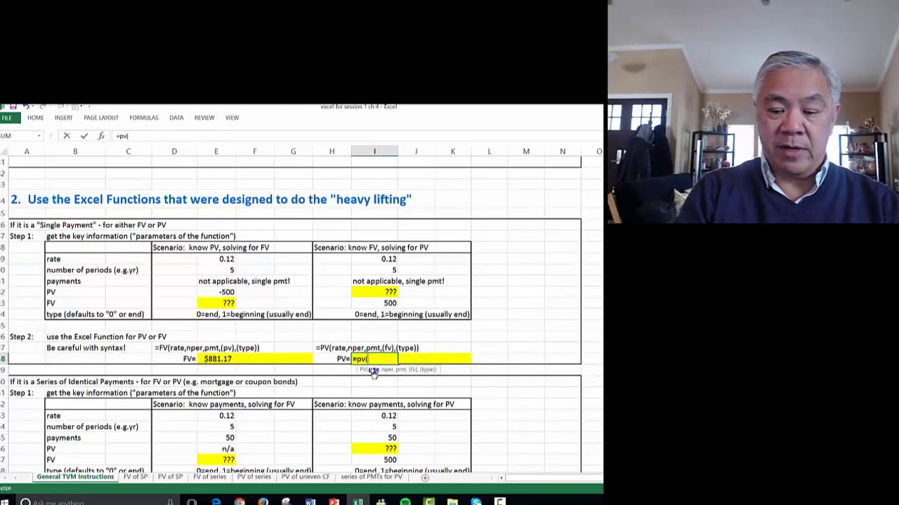
left_click(370, 259)
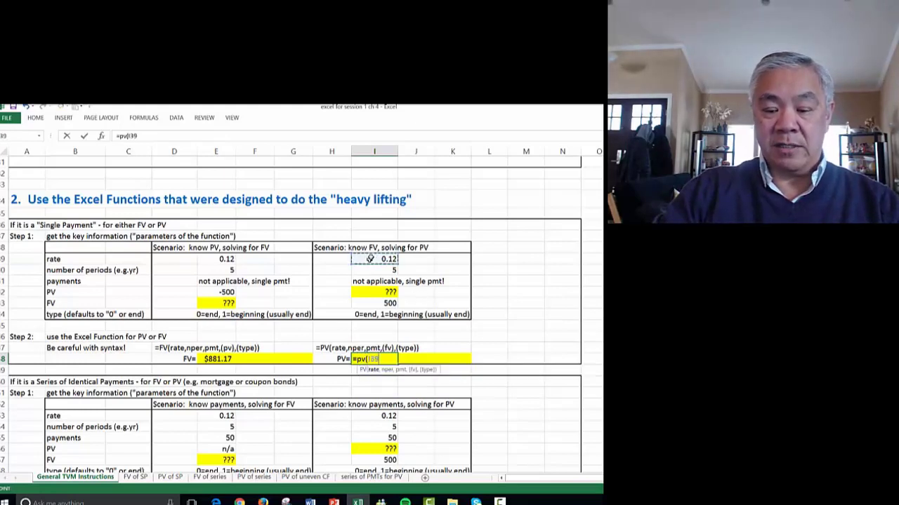
type(",")
left_click(387, 270)
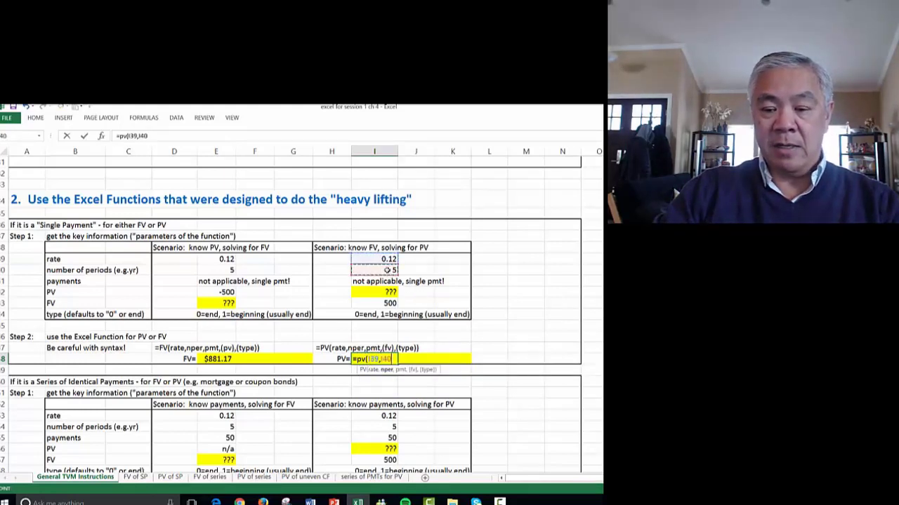
type(",")
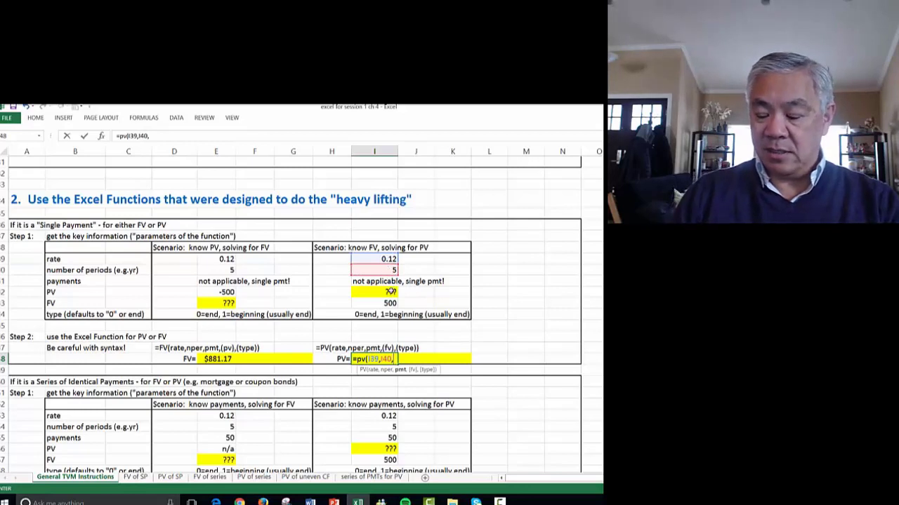
type("0,")
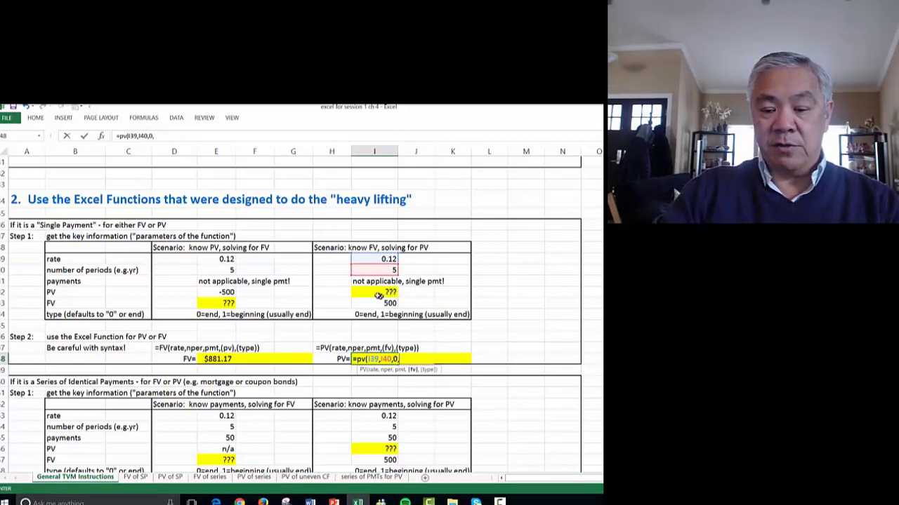
left_click(380, 303)
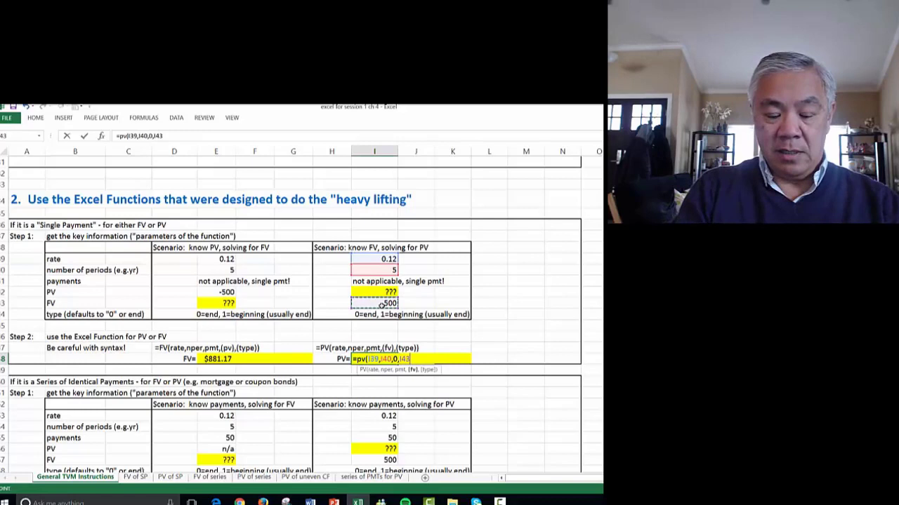
type(")")
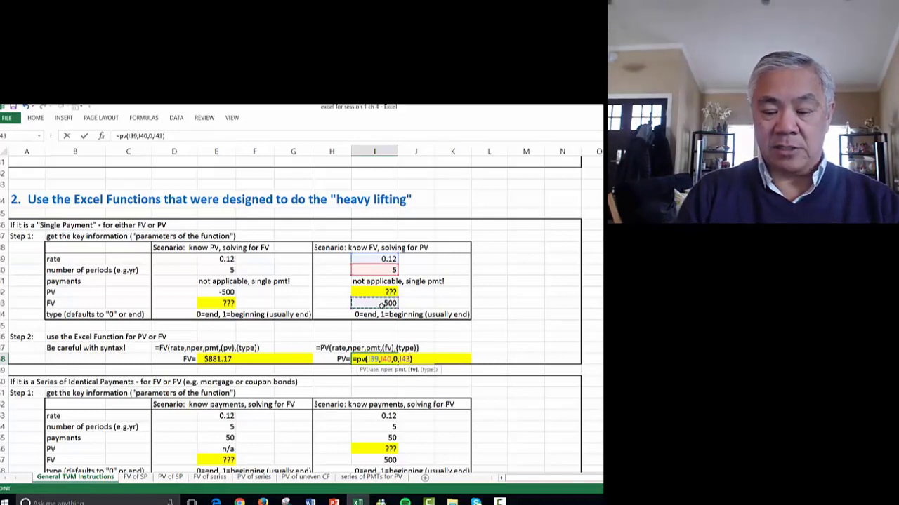
key("Return")
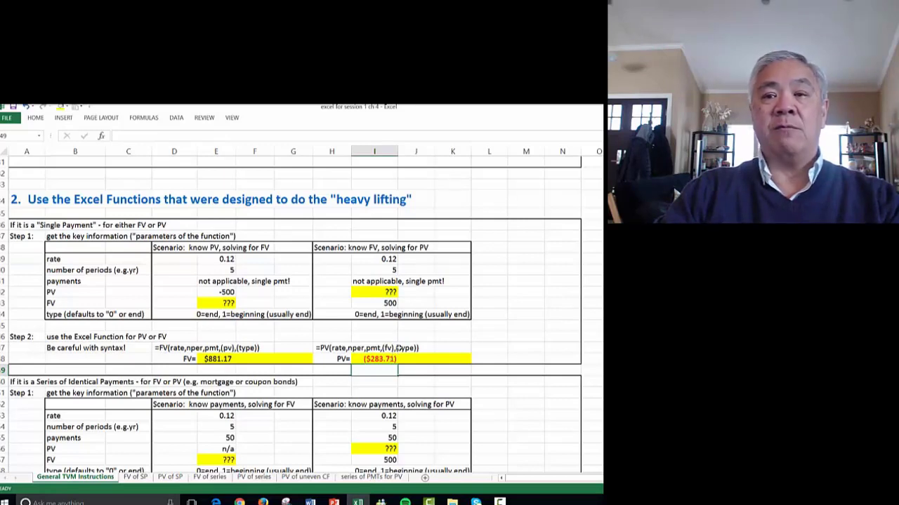
Change the single-payment FV input to -500, making the PV result a positive $283.71.
left_click(387, 303)
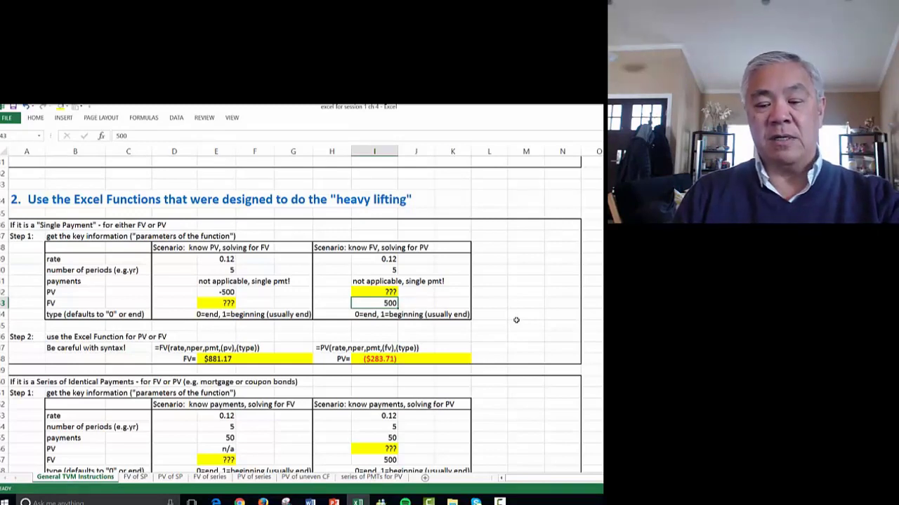
type("-")
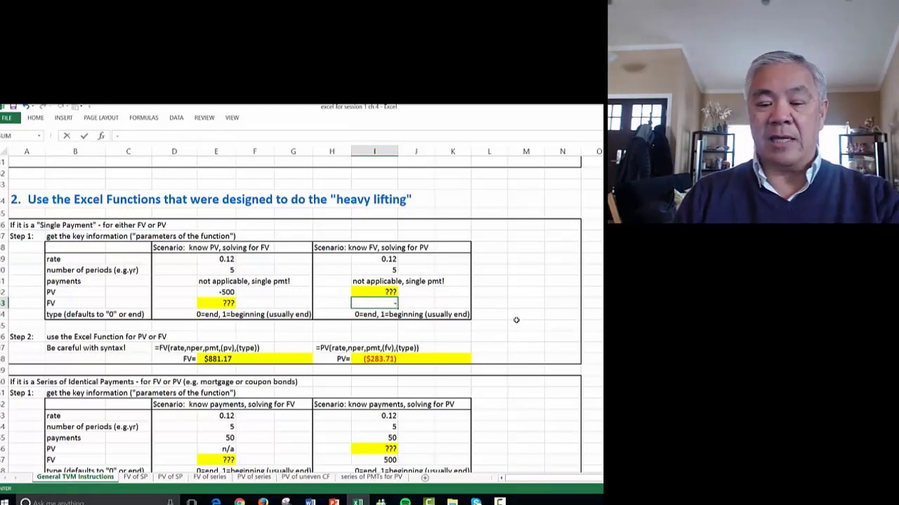
type("500")
key("Return")
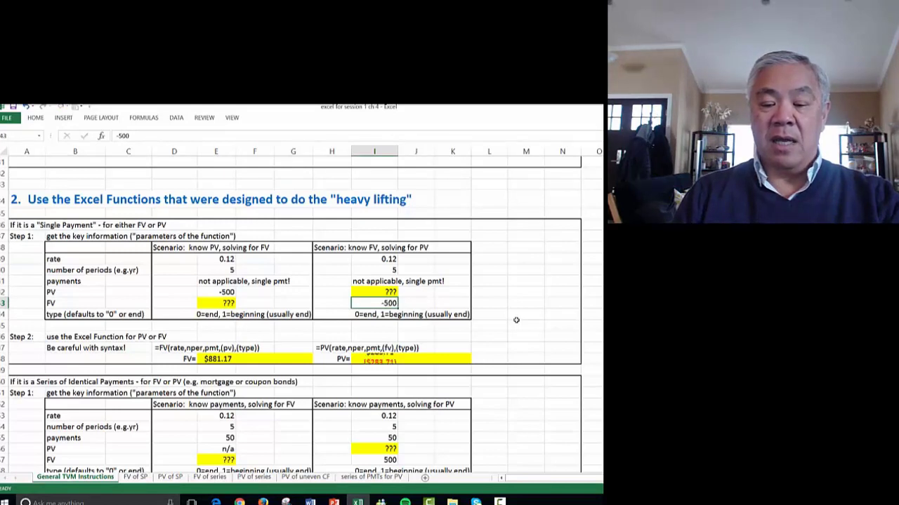
left_click(386, 360)
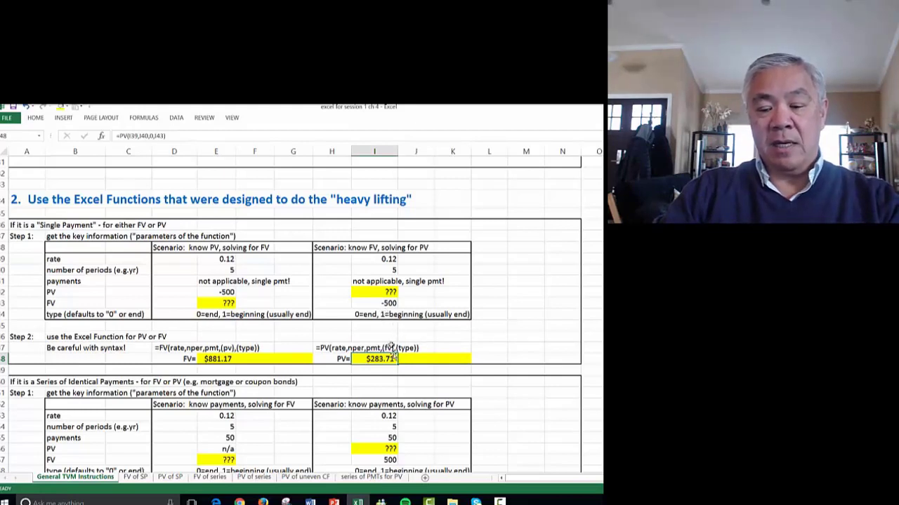
left_click(394, 306)
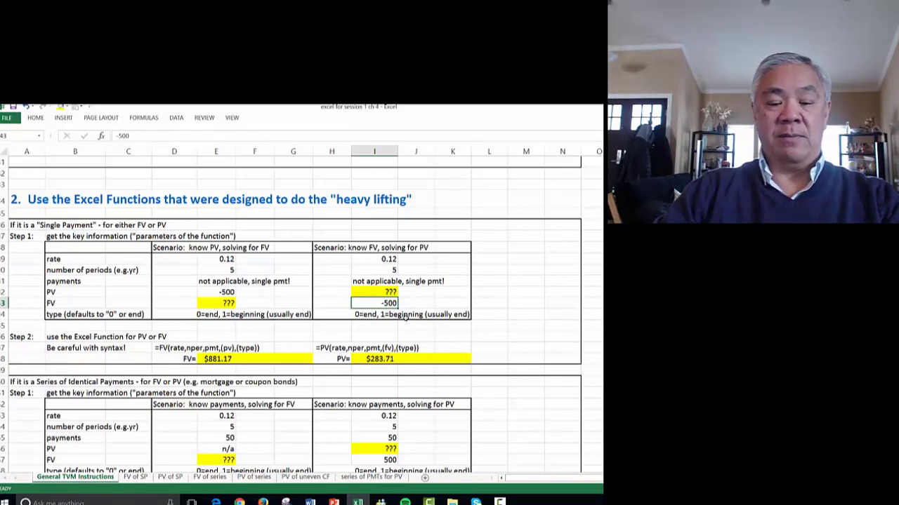
scroll(406, 317, "down", 4)
Select the series FV scenario table with rate 0.12, 5 periods and payments of 50.
left_click(525, 307)
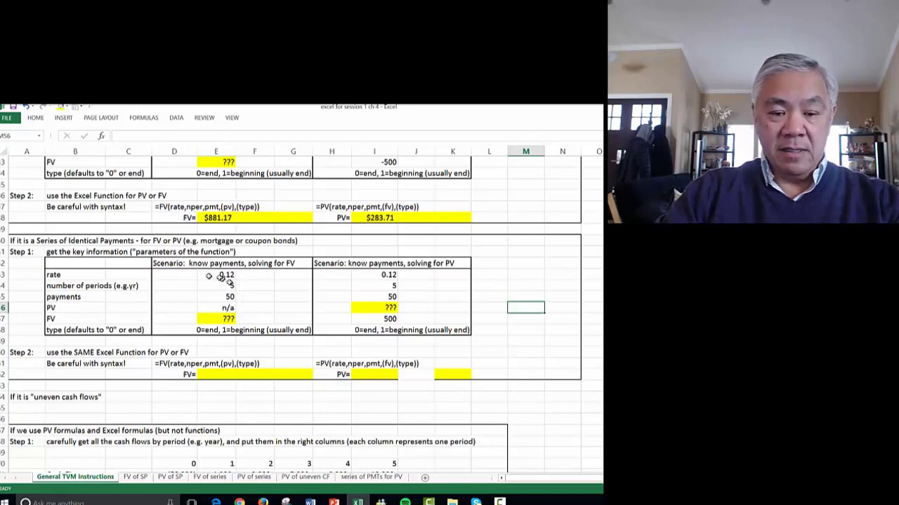
left_click_drag(88, 266, 297, 330)
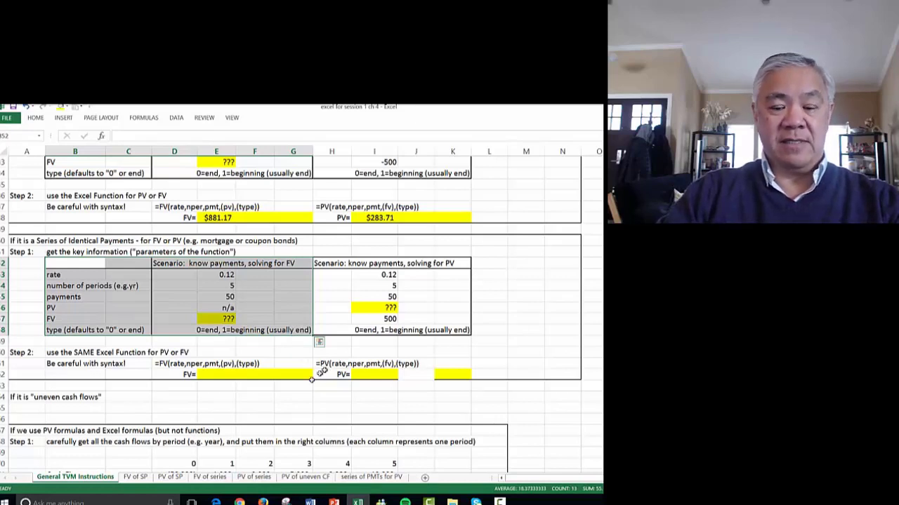
Enter =FV(E53,E54,E55,0) in the series FV cell, returning ($317.64).
left_click(184, 374)
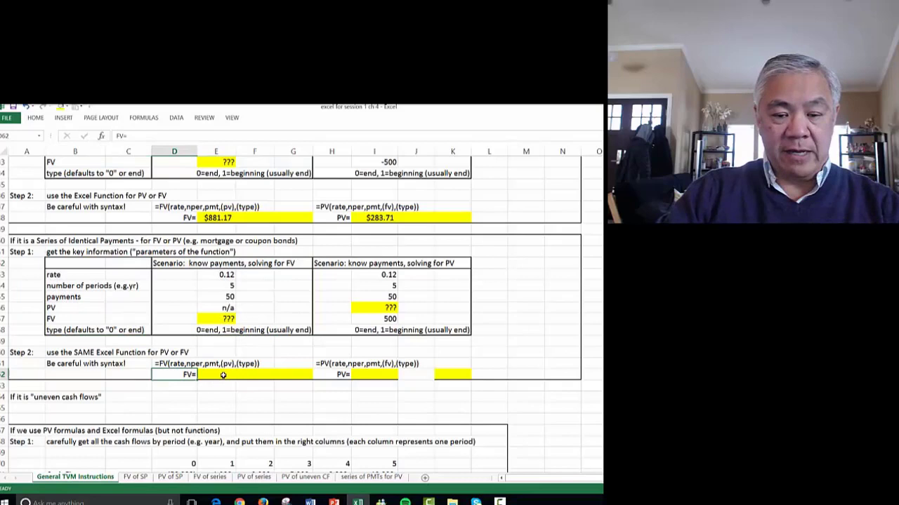
left_click(222, 376)
type("=fv")
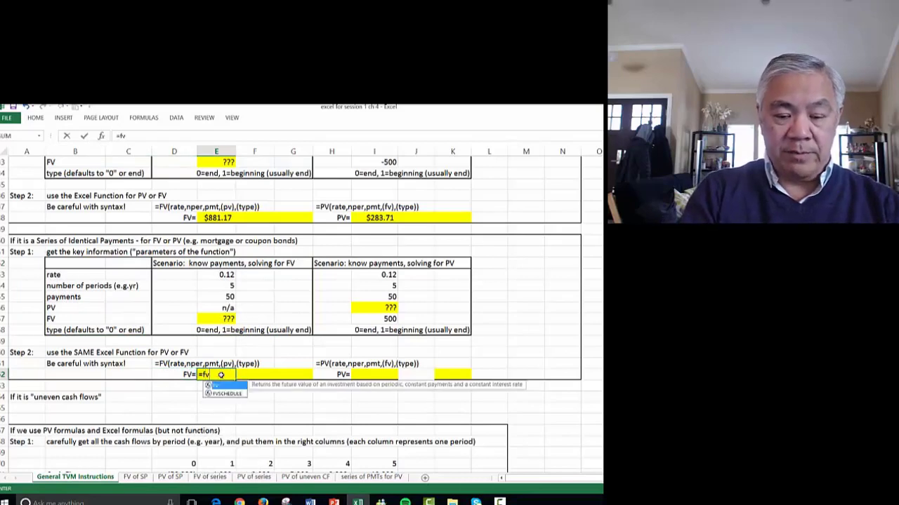
type("(")
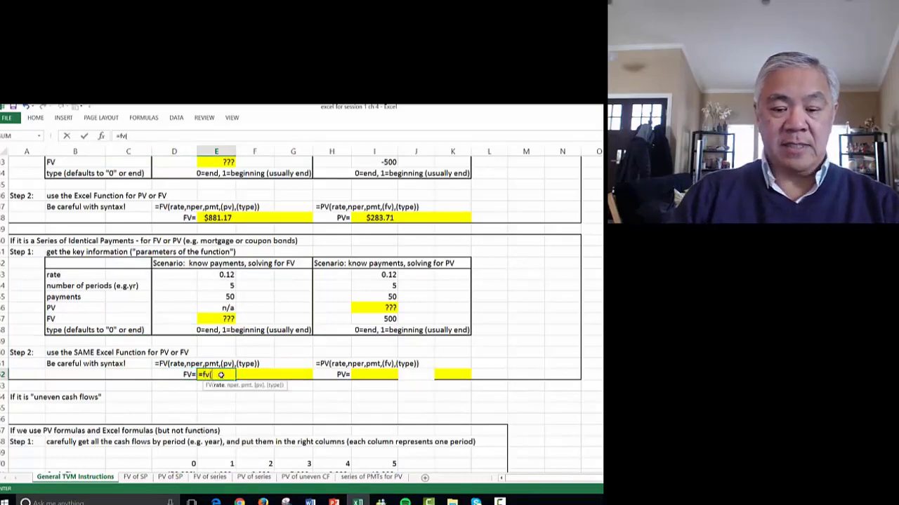
left_click(226, 276)
type(",")
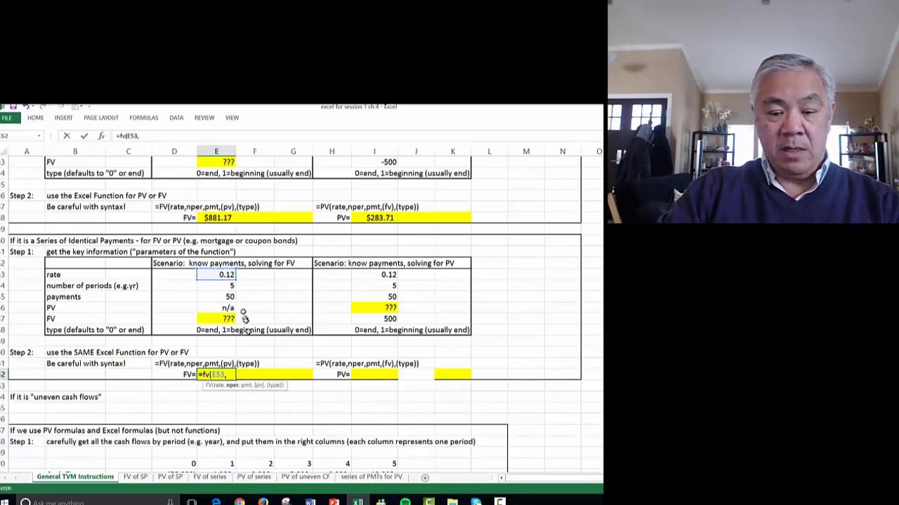
left_click(219, 287)
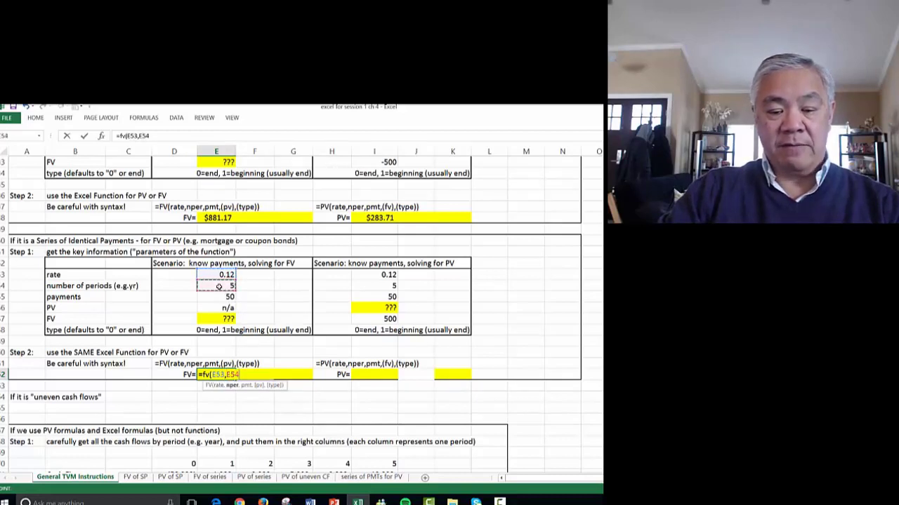
type(",")
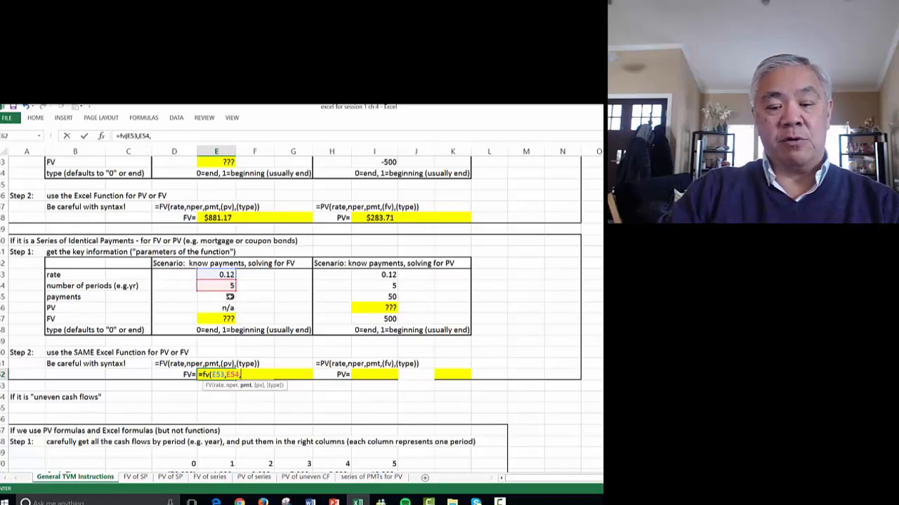
left_click(230, 297)
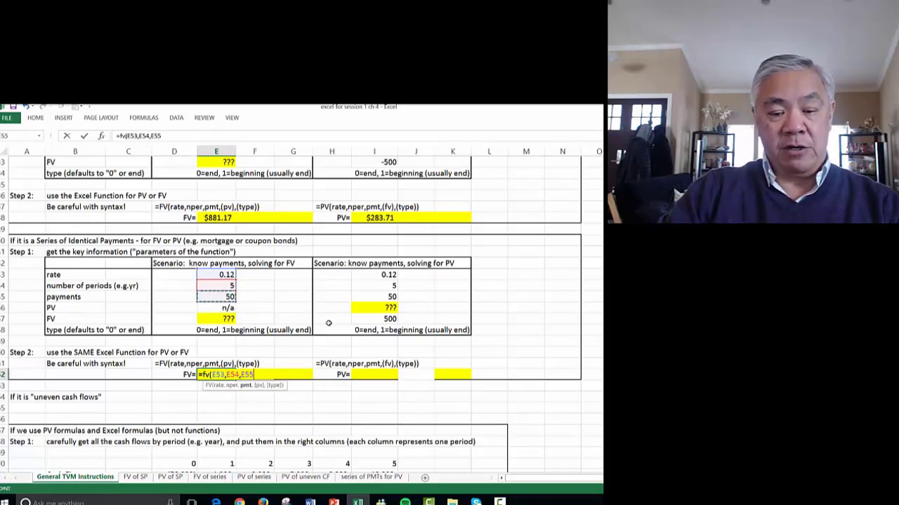
type(",0")
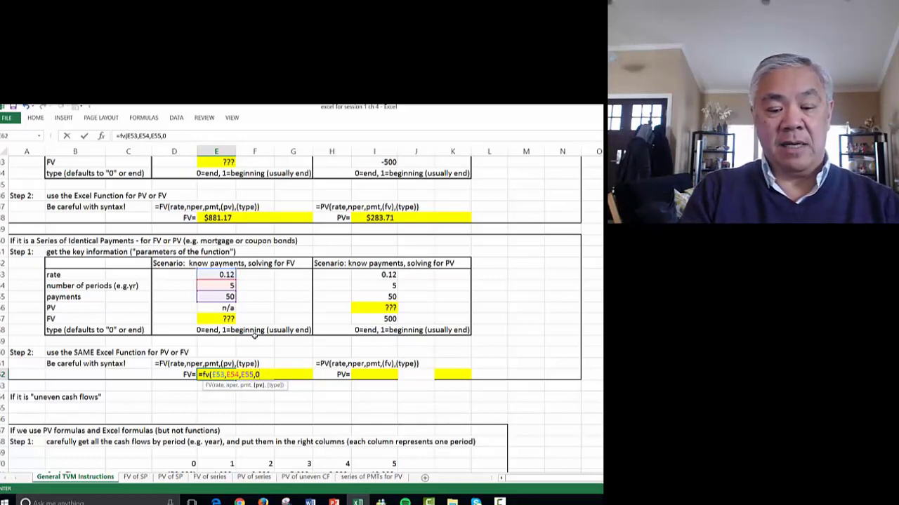
key("Return")
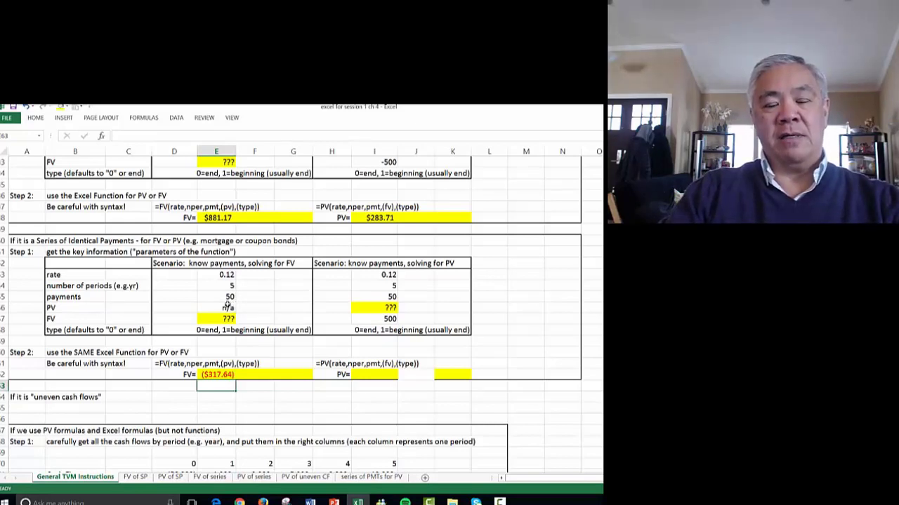
left_click(211, 374)
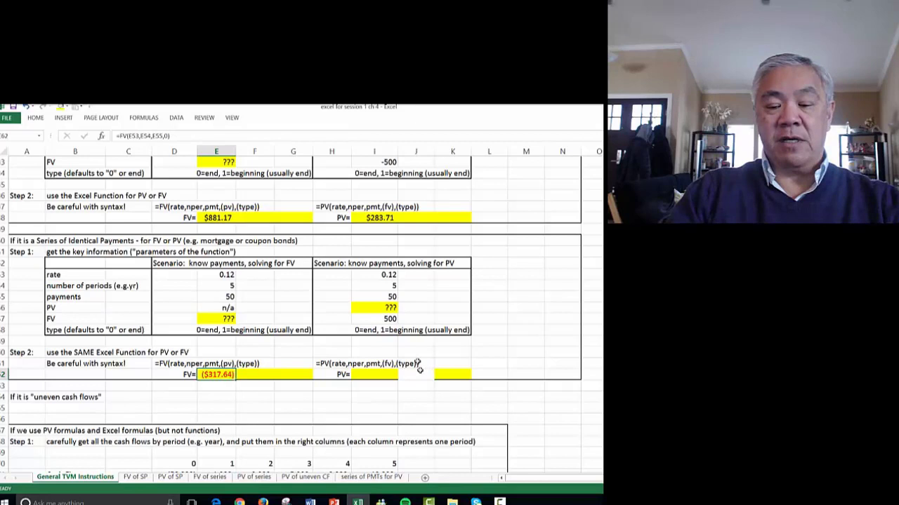
Enter =PV(I53,I54,I55,0) in the series PV cell I62, returning ($180.24).
left_click_drag(330, 265, 450, 333)
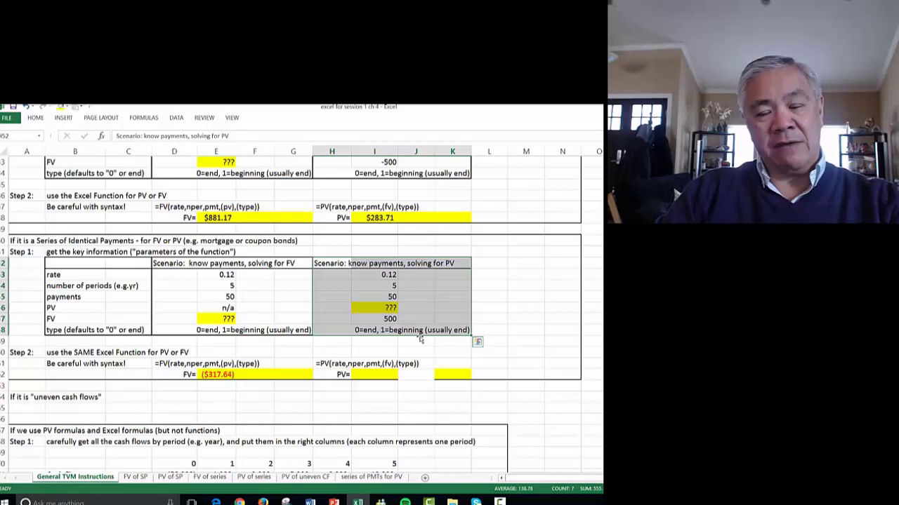
left_click(381, 377)
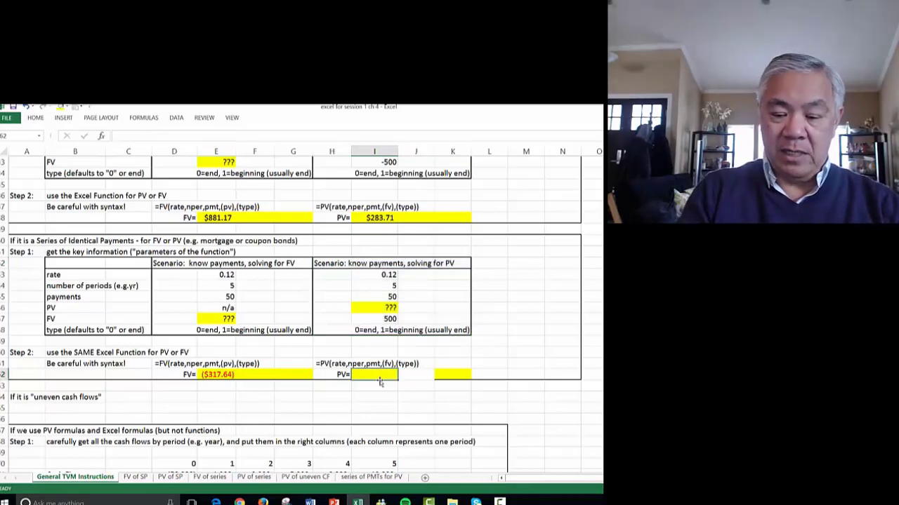
type("=pv")
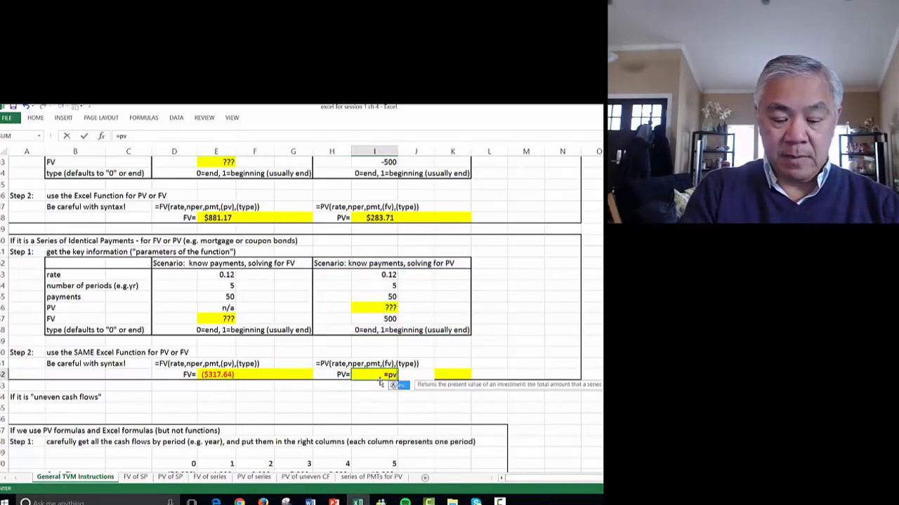
type("(")
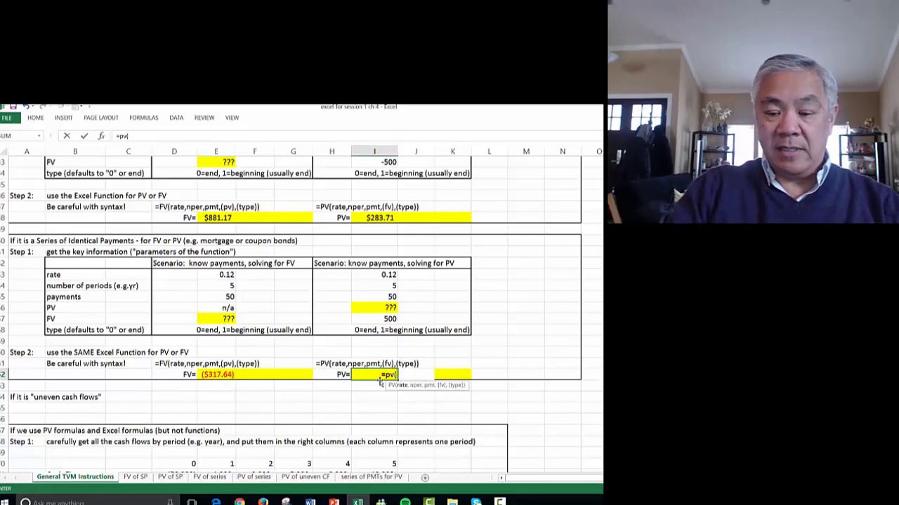
left_click(390, 275)
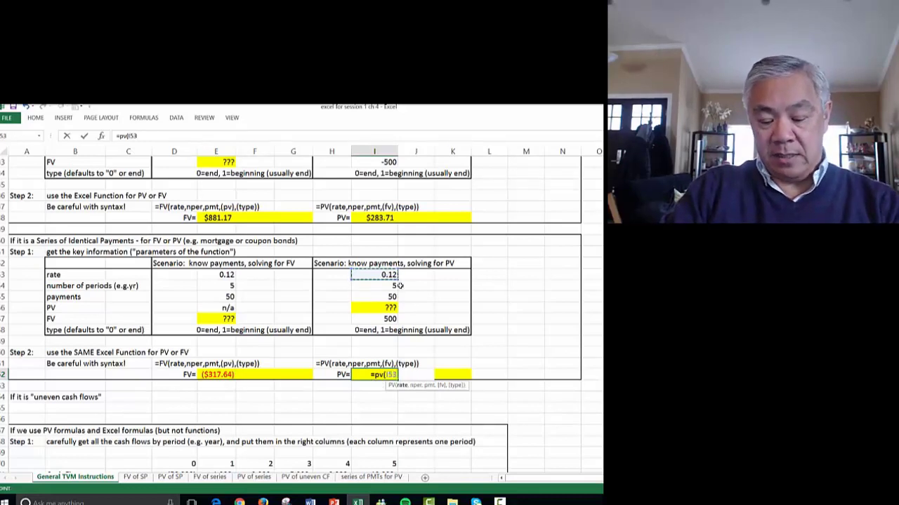
type(",")
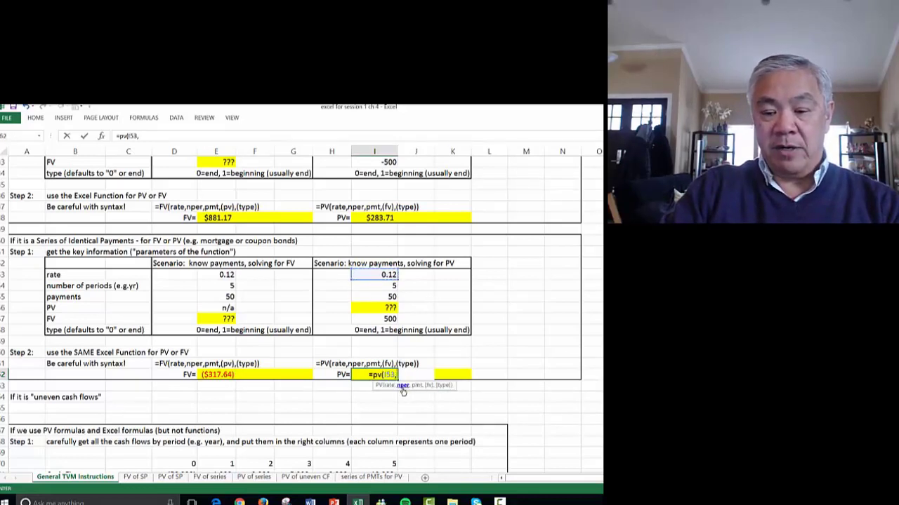
left_click(382, 286)
type(",")
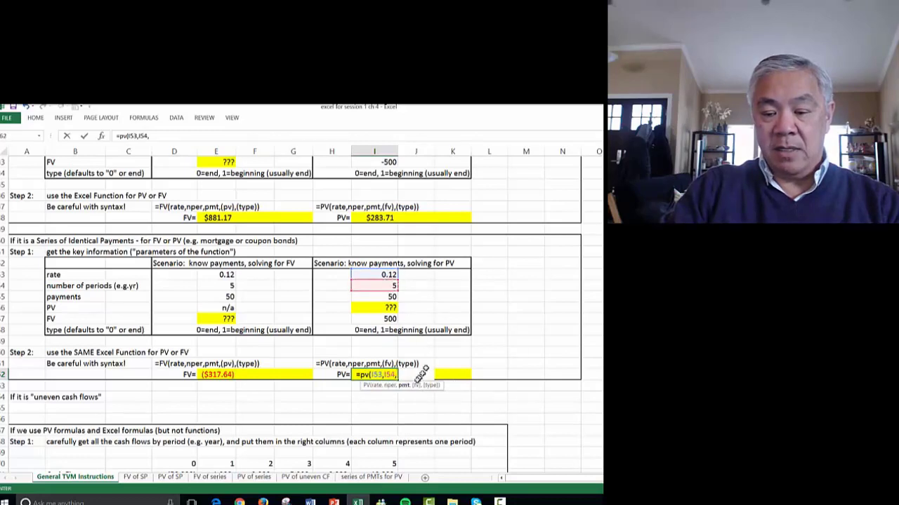
left_click(388, 297)
type(",")
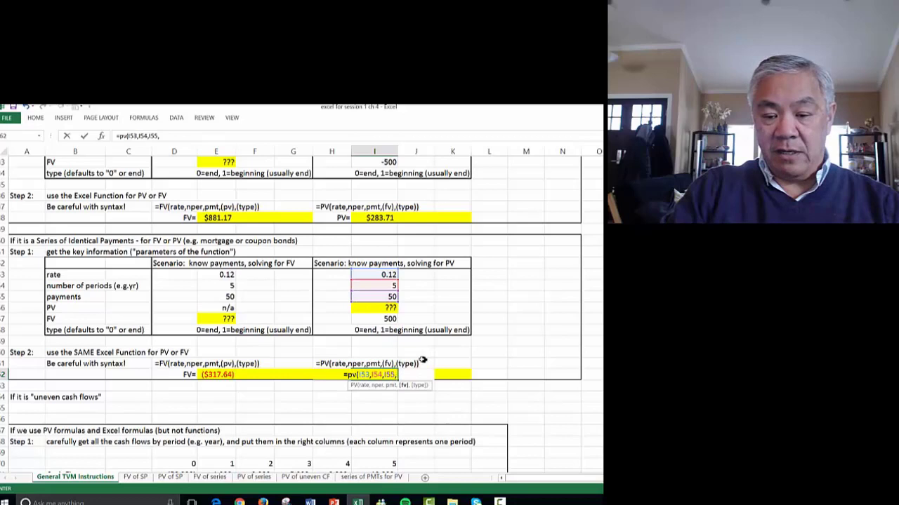
type("0")
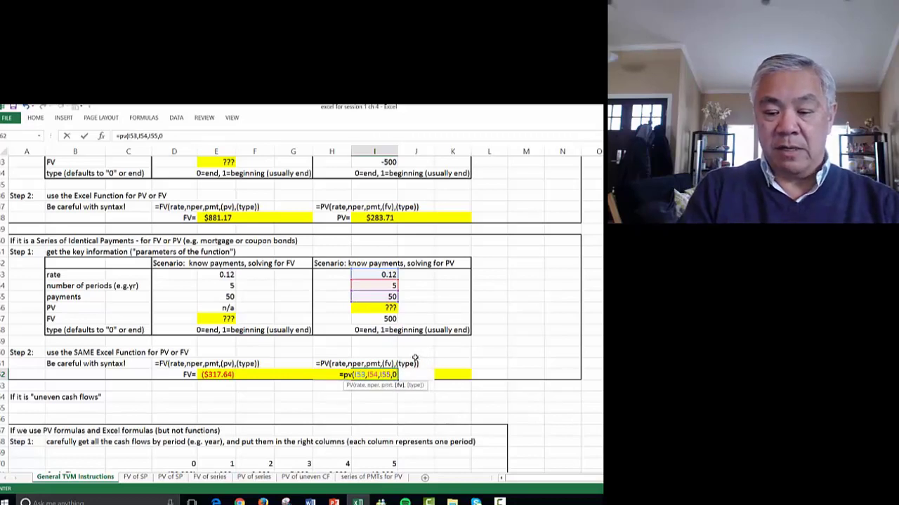
type(")")
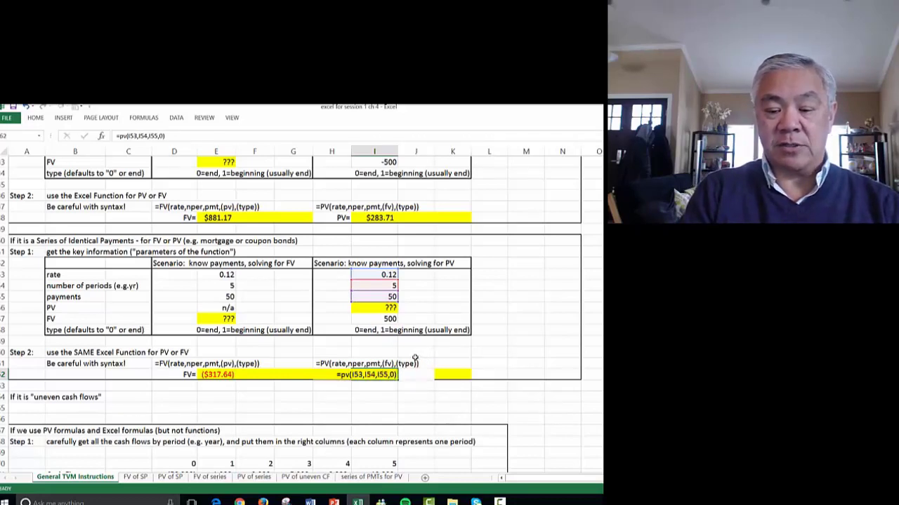
key("Return")
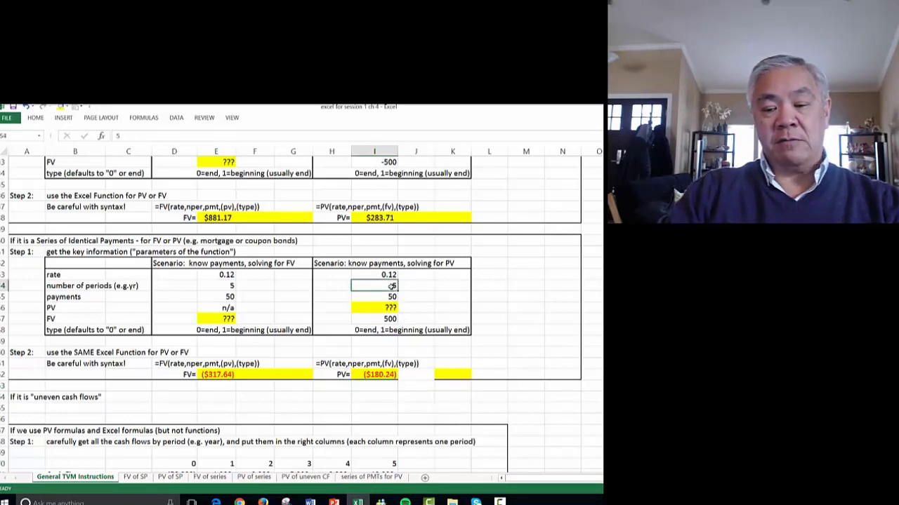
Verify the periods, rate and ($180.24) PV result of the payment series.
left_click(391, 286)
left_click(388, 274)
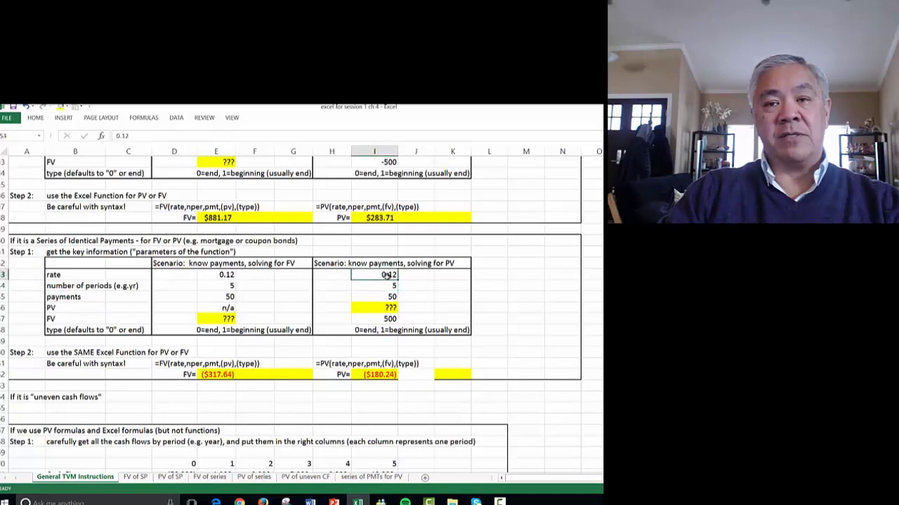
left_click(383, 375)
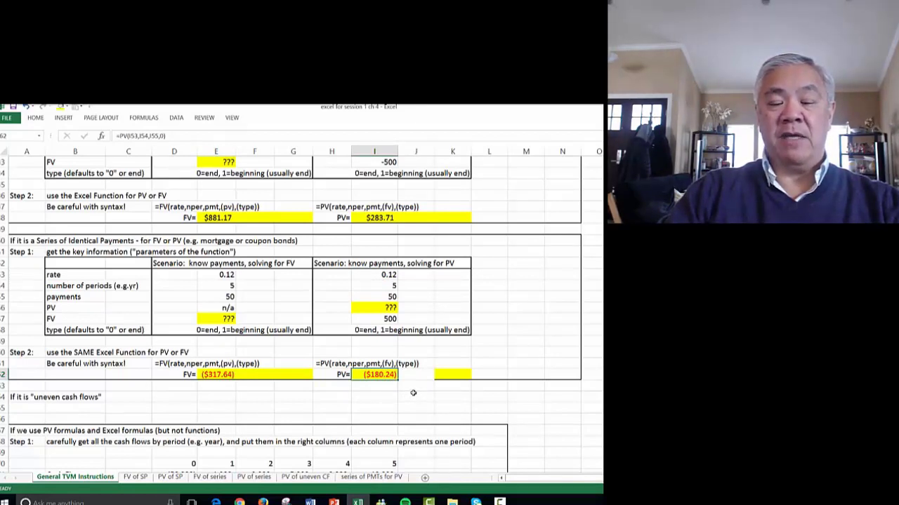
Review the -50,000 initial flow, yearly cash flows, 100,000 terminal value and SUM-based total CF row.
scroll(413, 391, "down", 7)
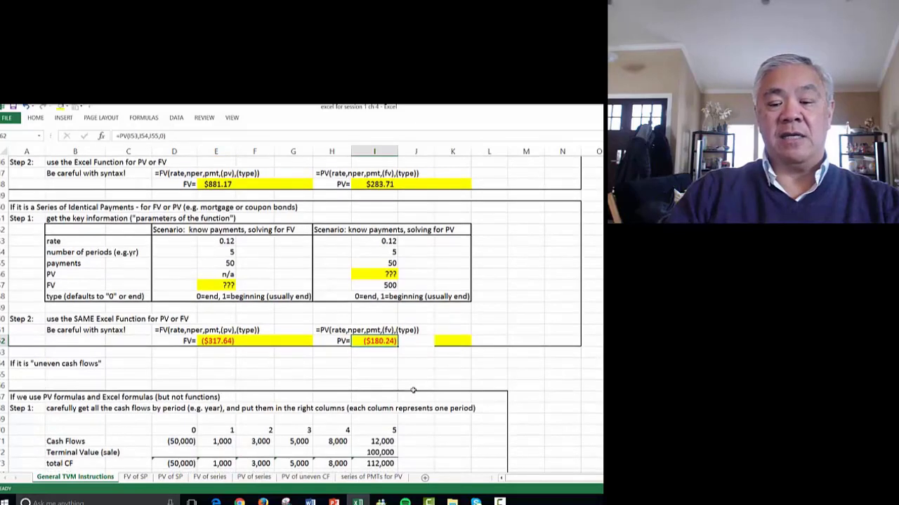
left_click(174, 328)
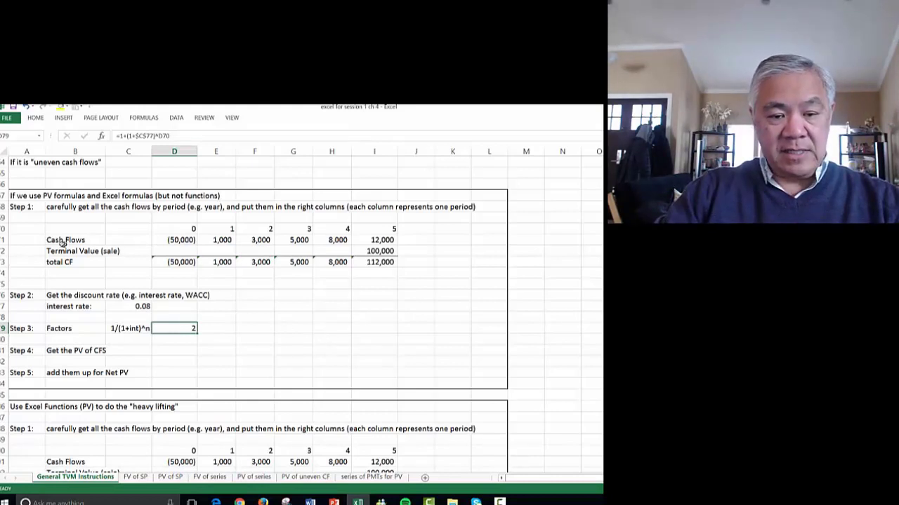
left_click(175, 240)
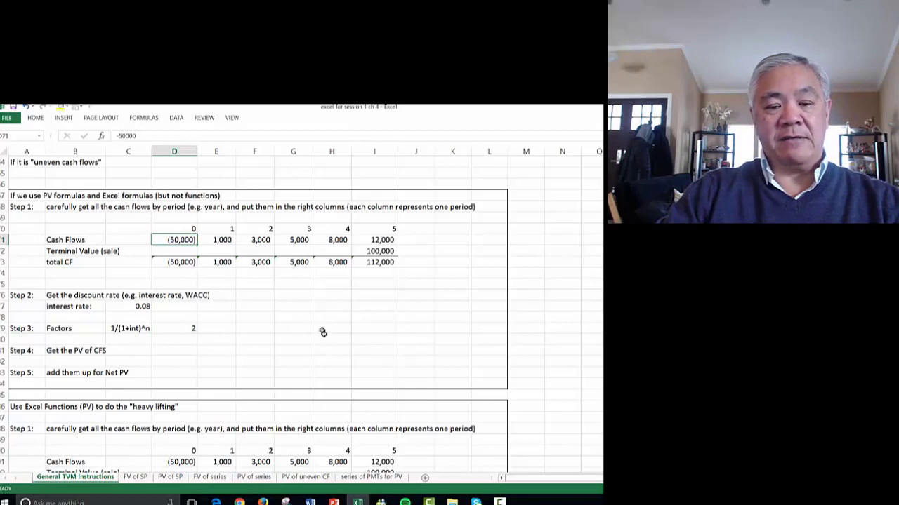
left_click_drag(221, 240, 353, 243)
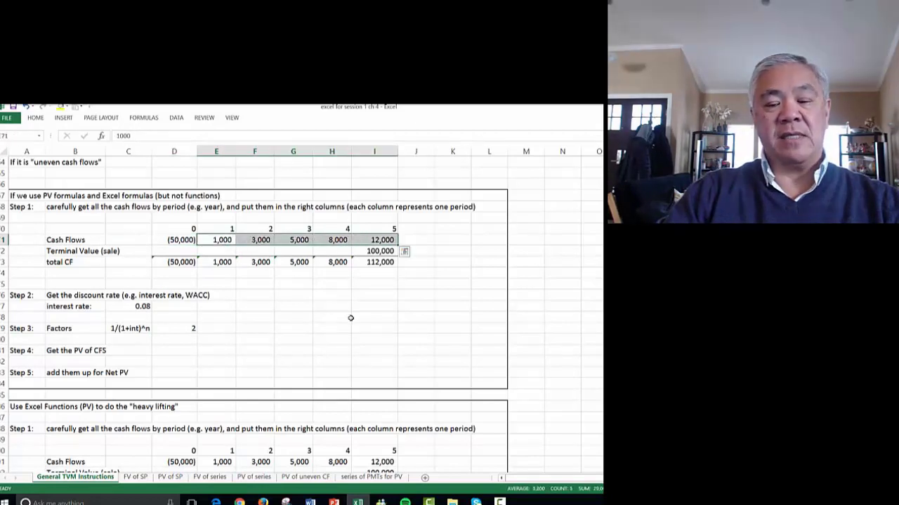
left_click(363, 253)
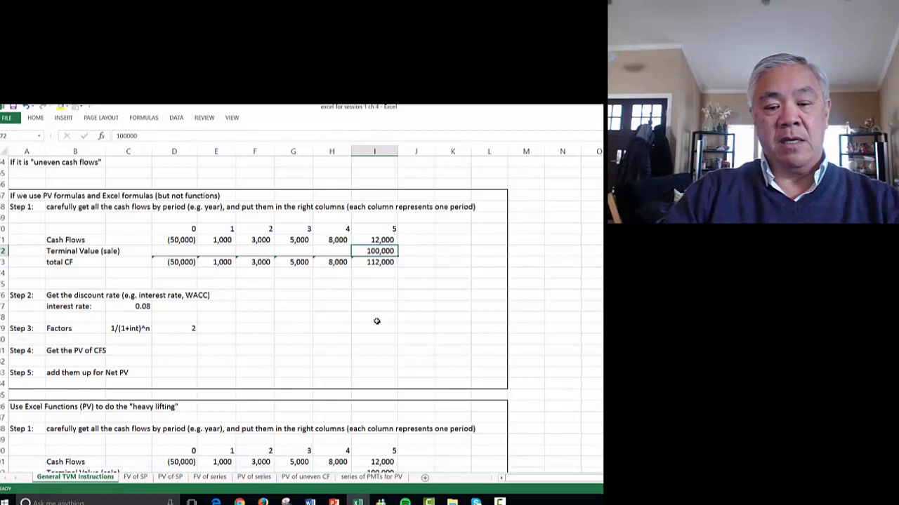
left_click_drag(184, 262, 364, 260)
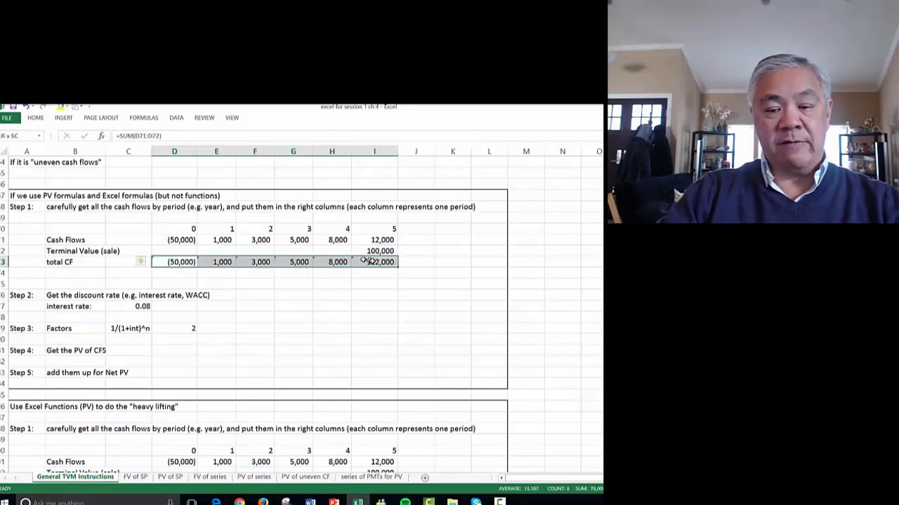
left_click(376, 304)
left_click(188, 262)
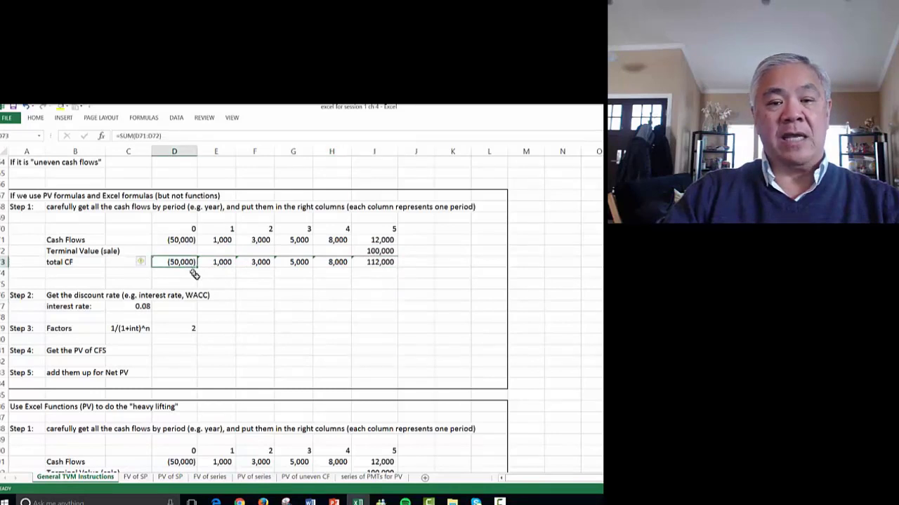
left_click_drag(231, 261, 393, 262)
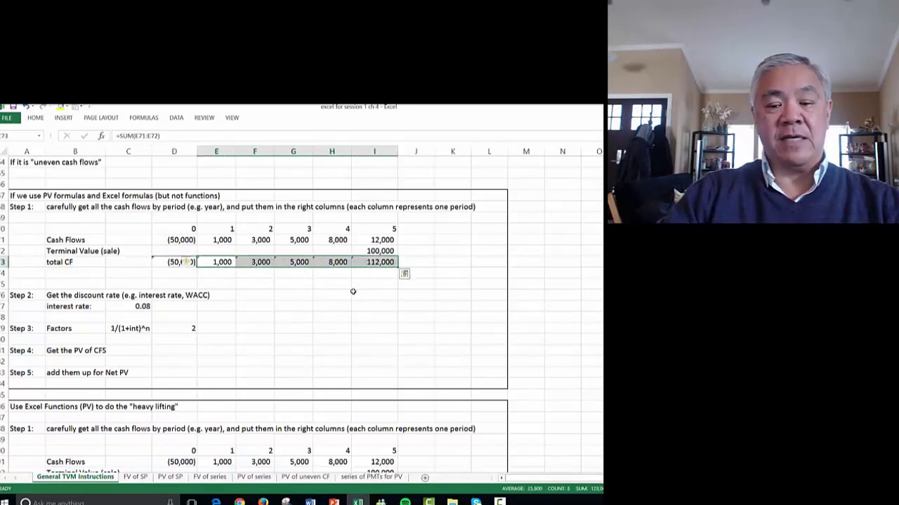
left_click(353, 291)
left_click(168, 332)
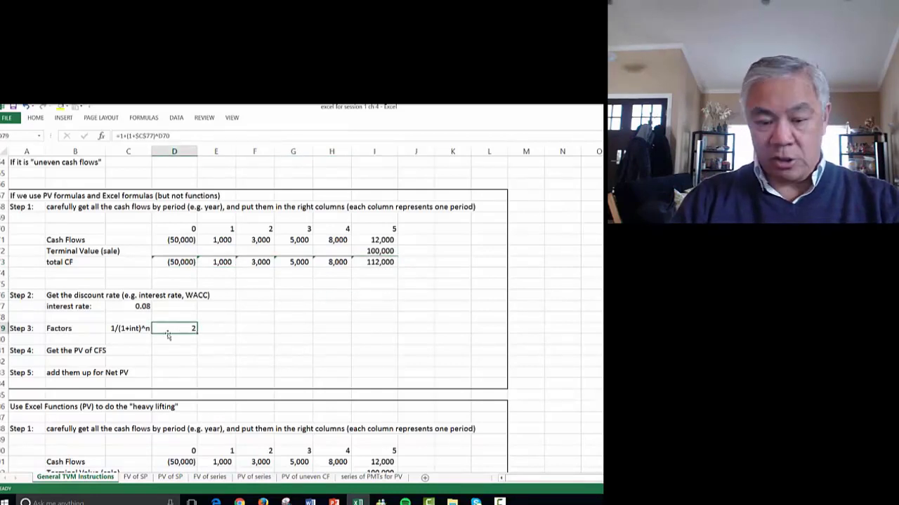
Fill D79:I79 with =1/(1+$C$77)^D70 discount factors, from 1 down to 0.6805832.
key("Delete")
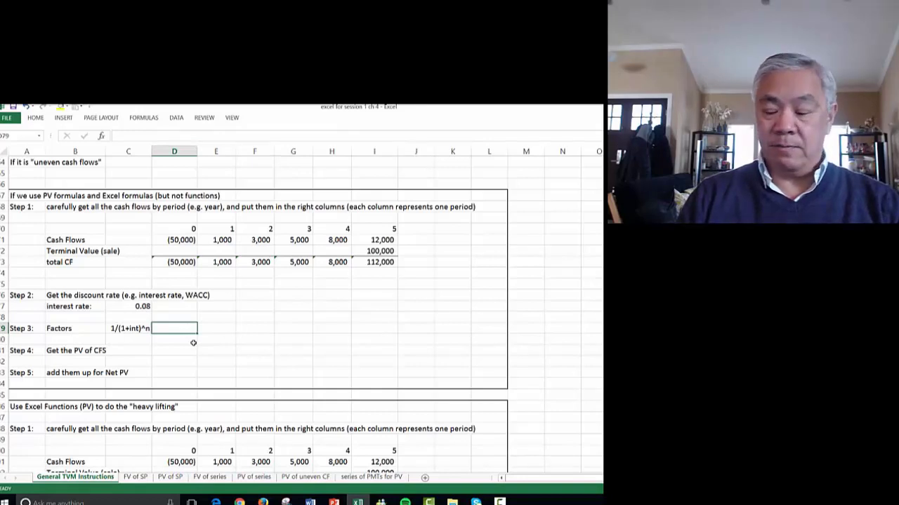
type("+1/(")
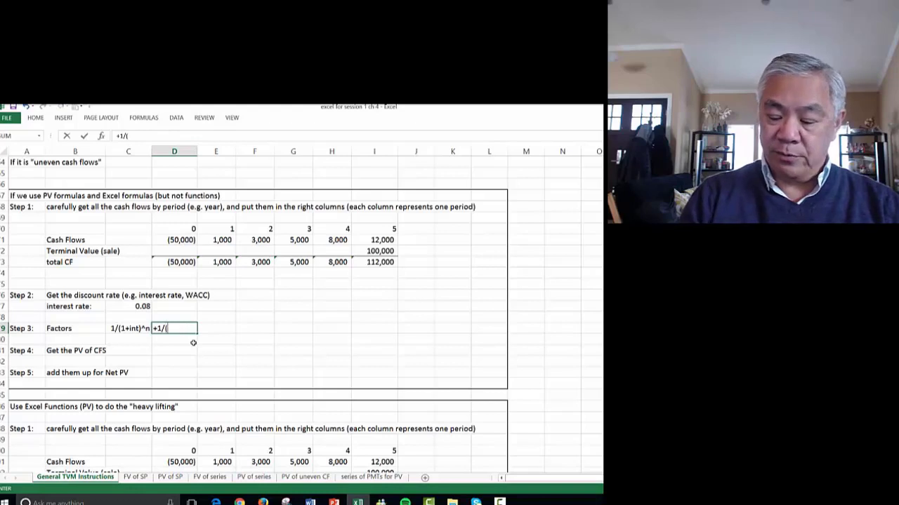
type("1+")
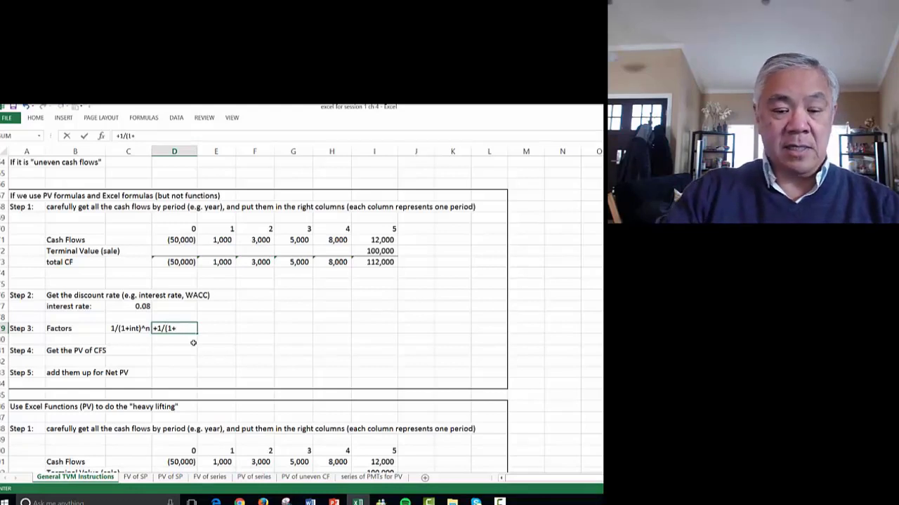
left_click(145, 306)
key("F4")
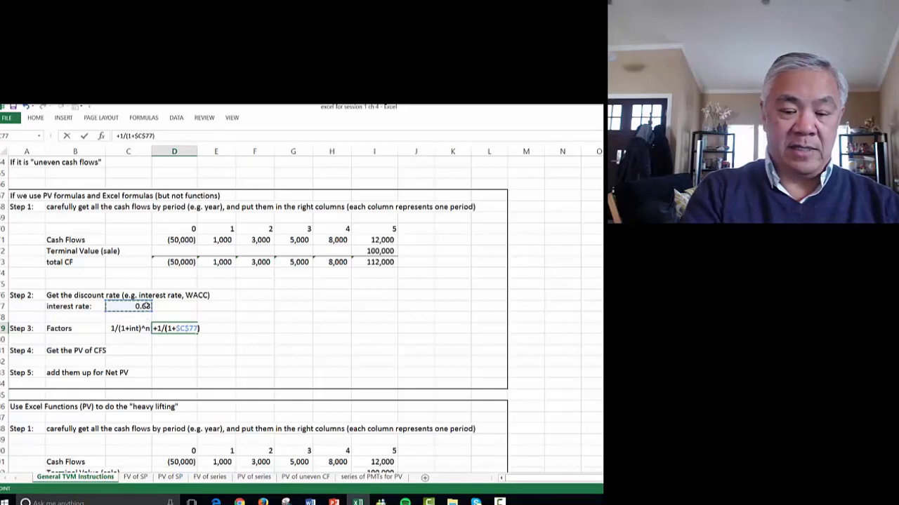
type(")^")
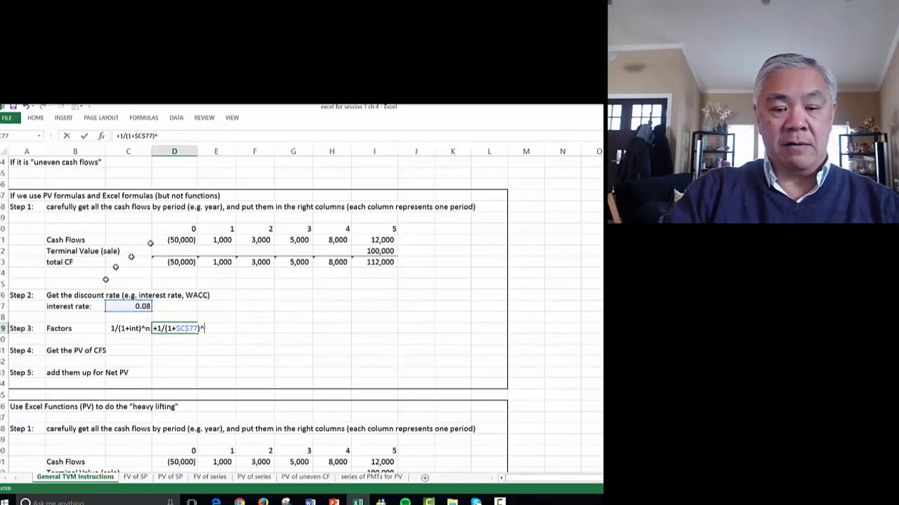
left_click(181, 229)
key("Return")
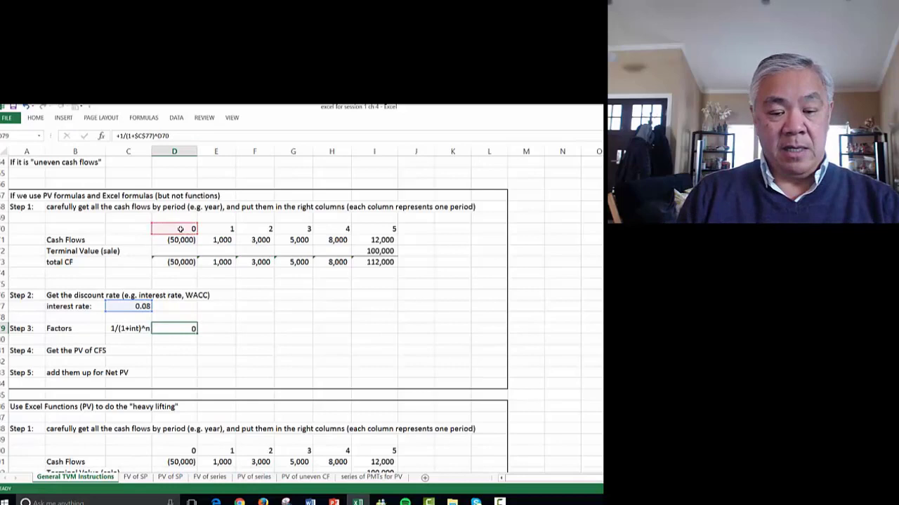
key("Up")
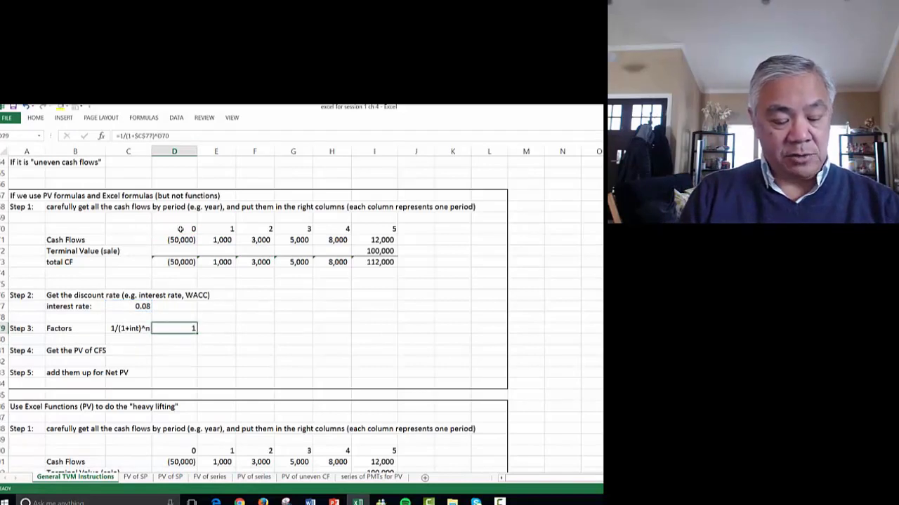
key("ctrl+c")
key("shift+Right")
key("shift+Right")
key("shift+Right")
key("shift+Right")
key("shift+Right")
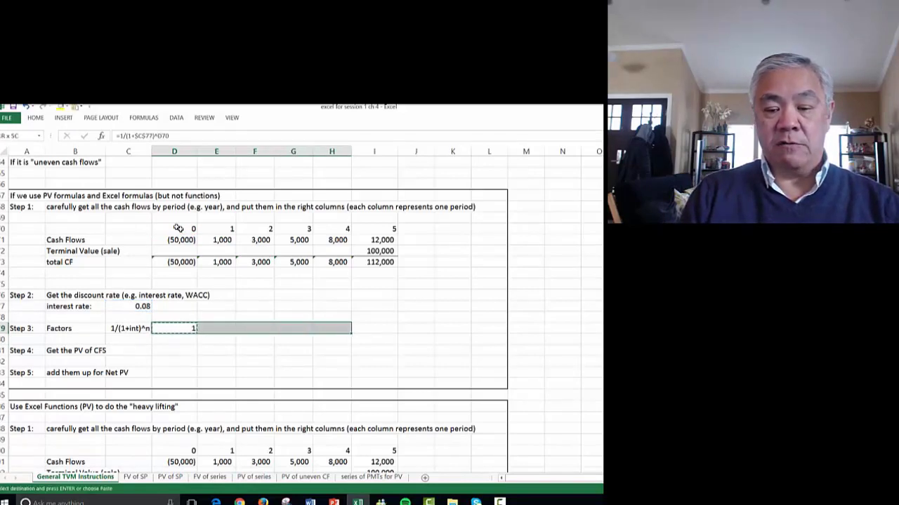
key("Return")
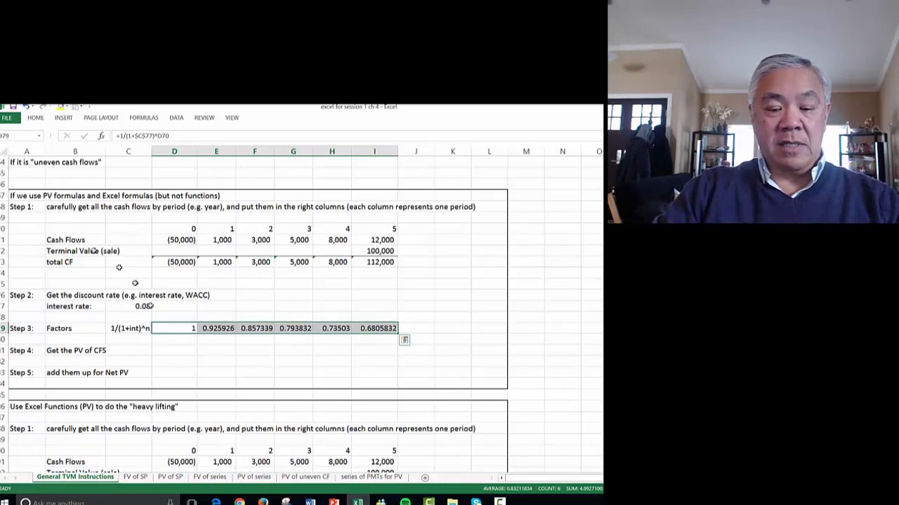
left_click(174, 329)
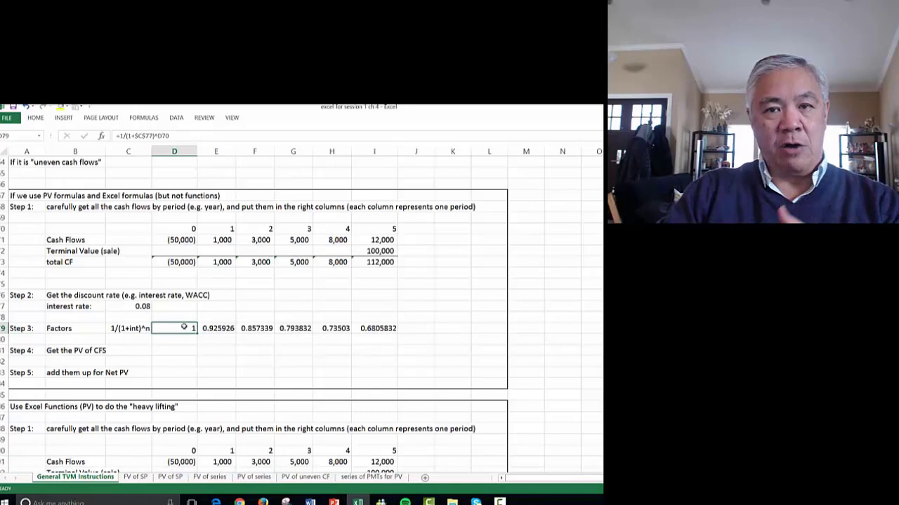
Enter =D73*D79 in D81 for the period 0 present value of cash flow.
left_click(186, 354)
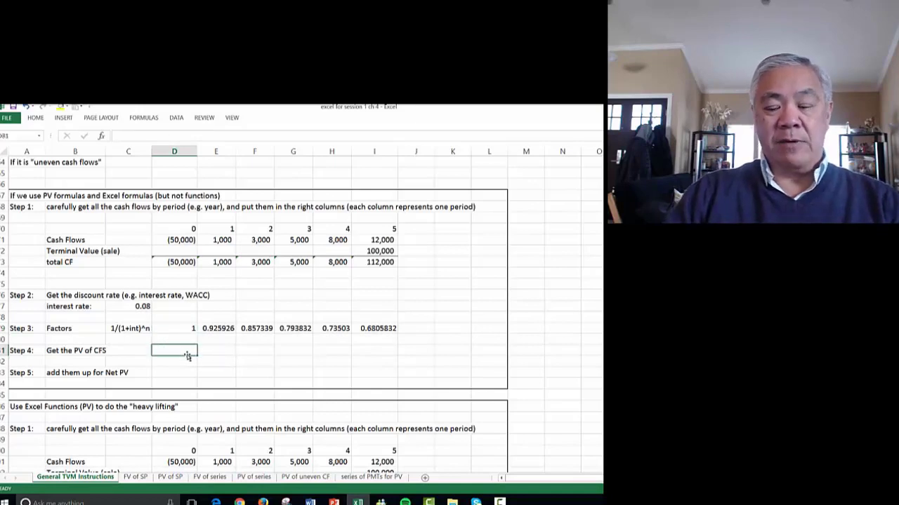
type("=")
key("Up")
key("Up")
key("Up")
key("Up")
key("Up")
key("Up")
key("Up")
key("Up")
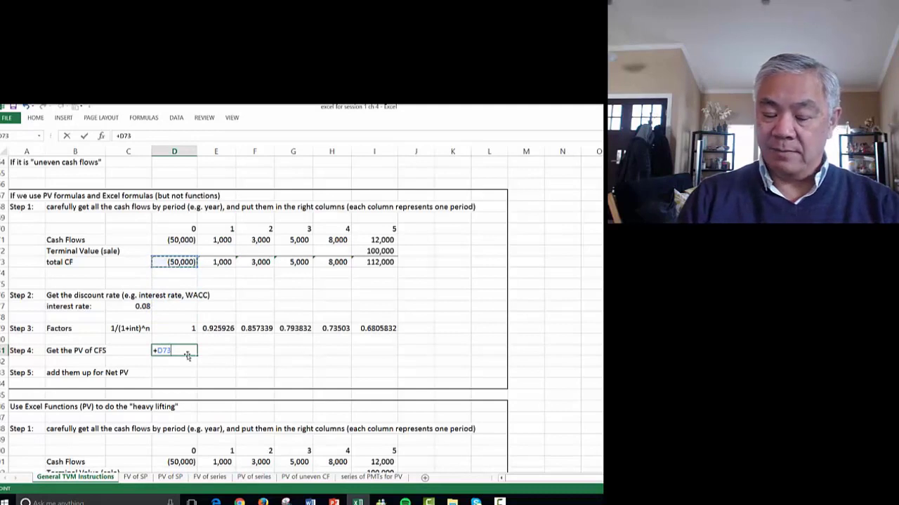
type("*")
key("Up")
key("Up")
key("ctrl+Return")
key("Return")
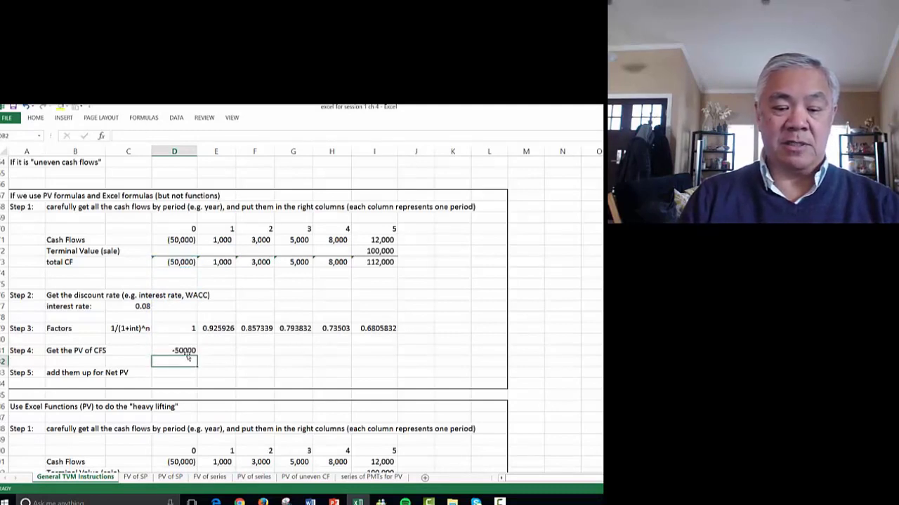
Copy the PV formula across D81:I81, giving values up to 76225.3181, and check each period.
key("Up")
key("ctrl+c")
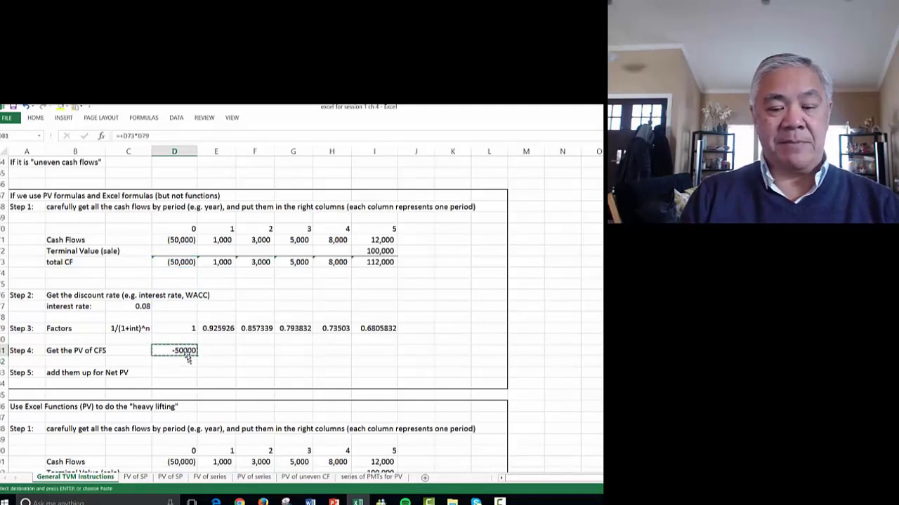
key("shift+Right")
key("shift+Right")
key("shift+Right")
key("shift+Right")
key("shift+Right")
key("ctrl+v")
key("Escape")
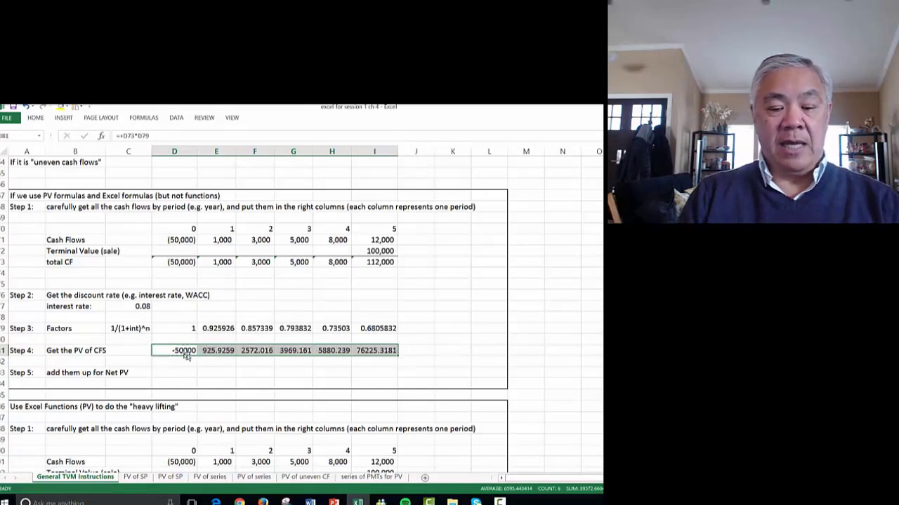
left_click(186, 355)
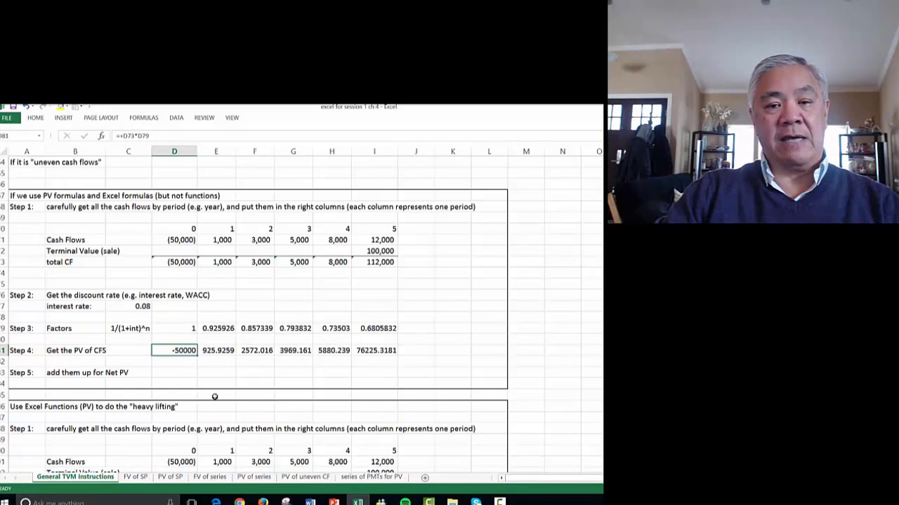
left_click(230, 352)
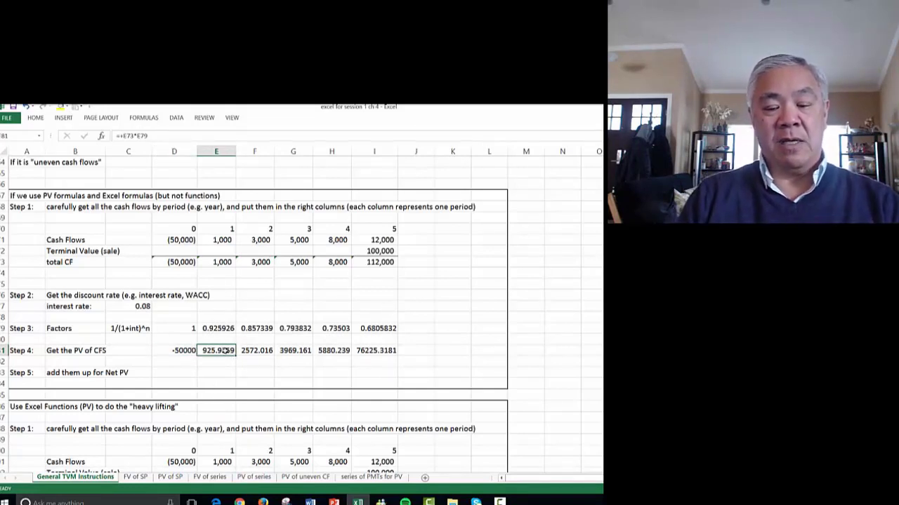
key("Right")
key("Right")
key("Right")
key("Right")
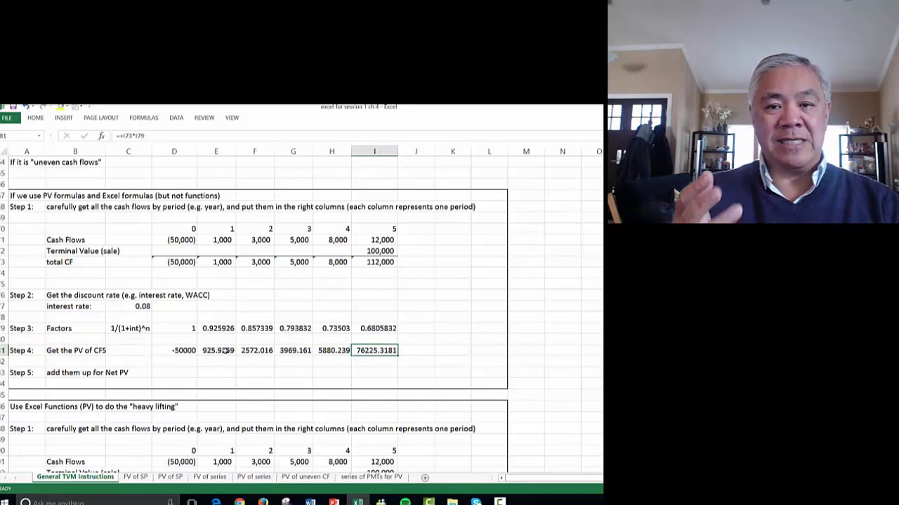
Enter =SUM(D81:I81) in the Step 5 Net PV cell to total the present values.
key("Left")
key("Left")
key("Left")
key("Left")
key("Left")
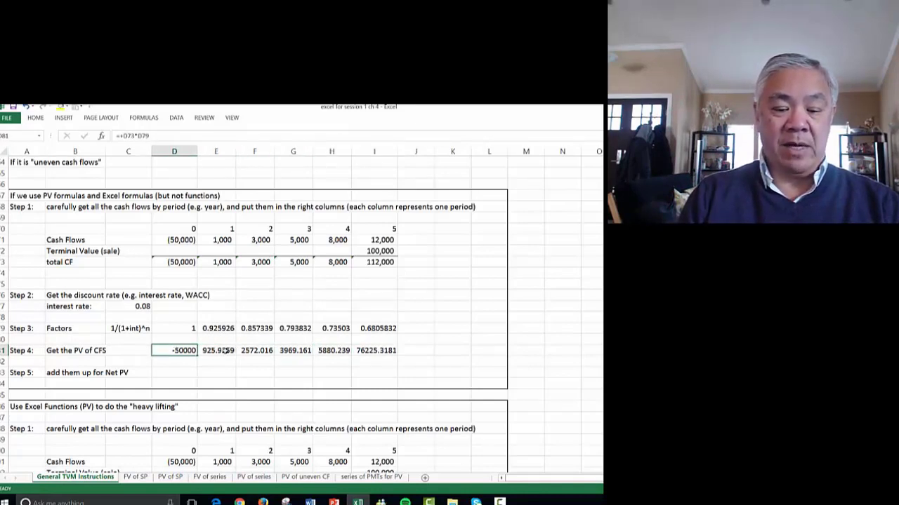
key("Down")
key("Down")
type("=sum(")
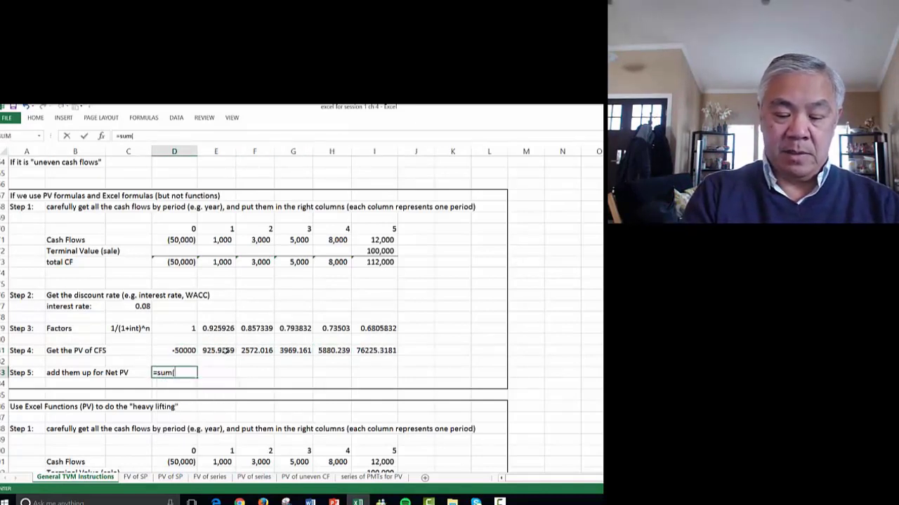
key("Up")
key("Up")
key("shift+Right")
key("shift+Right")
key("shift+Right")
key("shift+Right")
key("shift+Right")
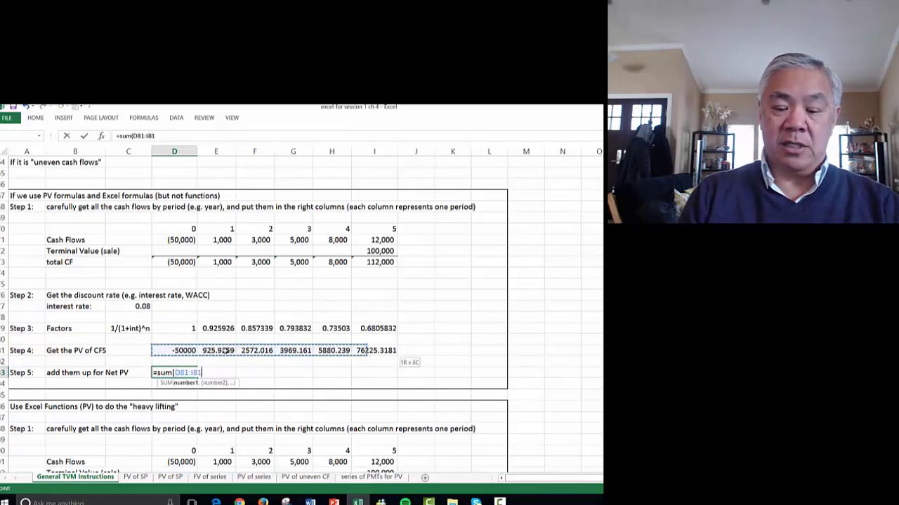
key("Return")
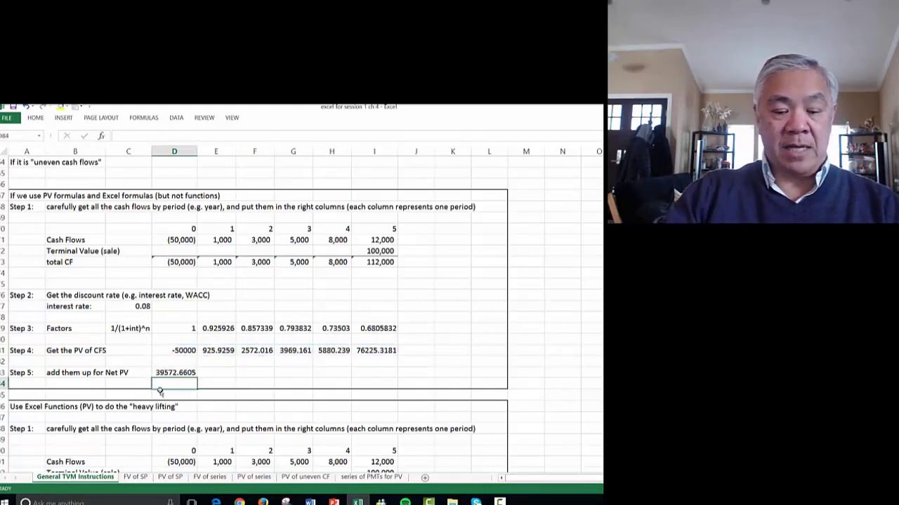
Check that the 39572.6605 net PV matches the status-bar sum of the Step 4 present values.
left_click(170, 374)
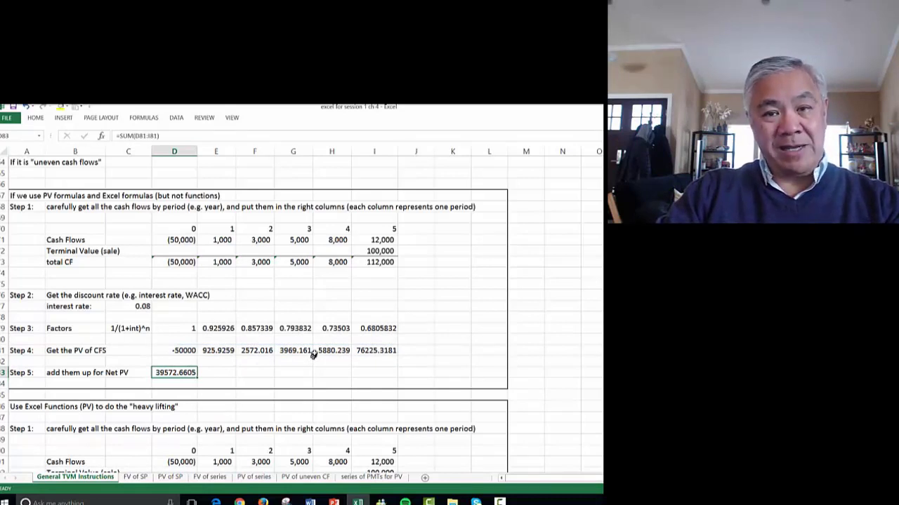
left_click(181, 350)
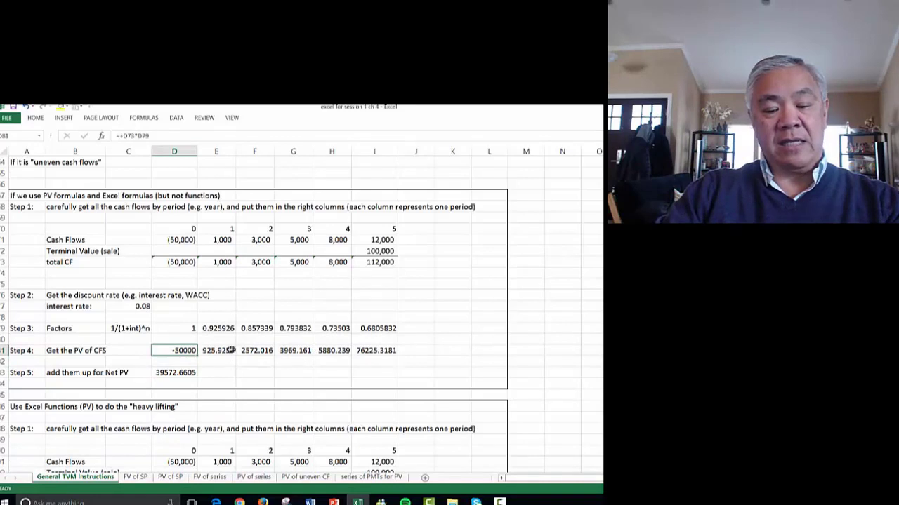
left_click_drag(232, 349, 383, 351)
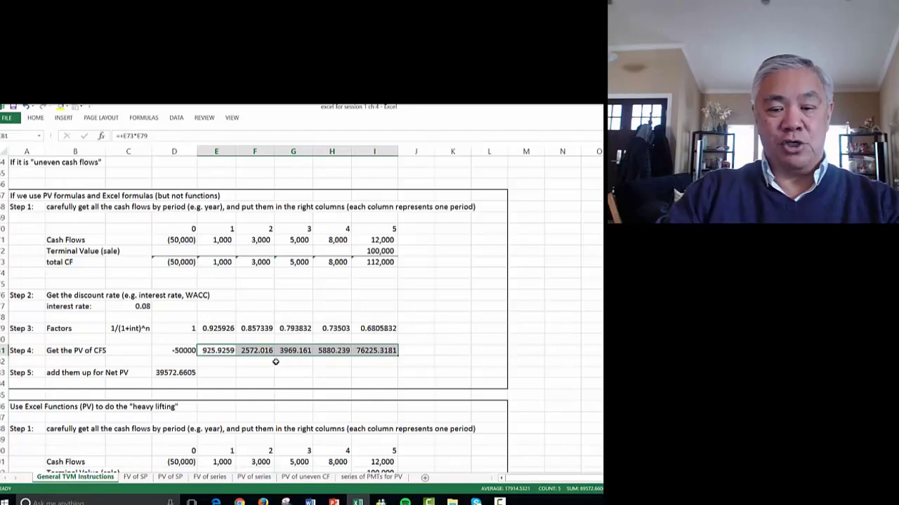
left_click(305, 318)
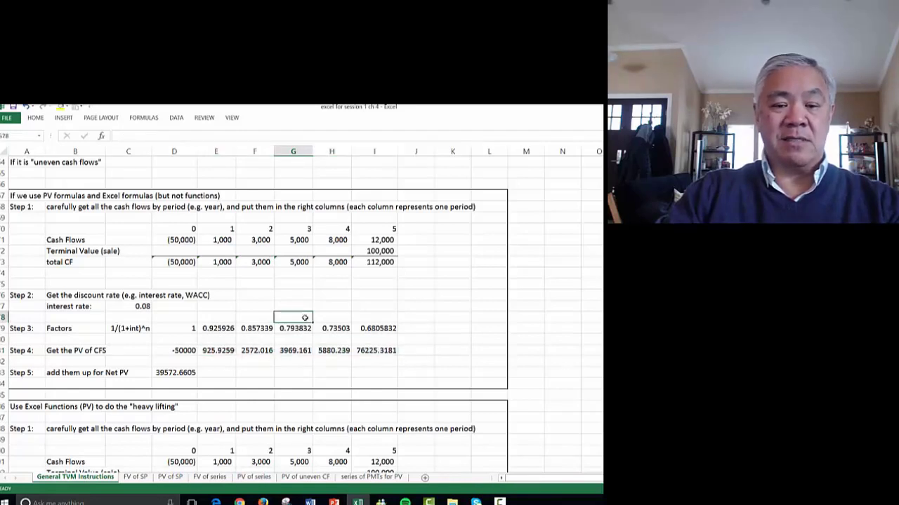
scroll(305, 321, "down", 2)
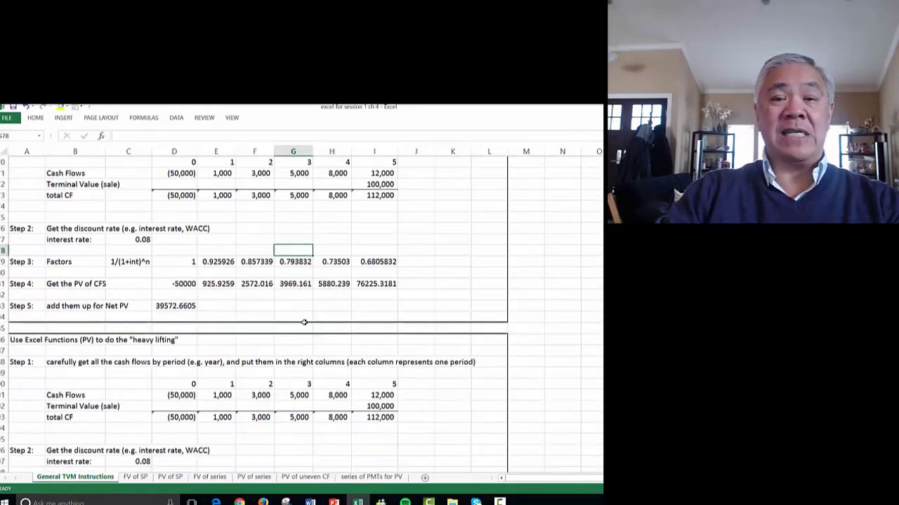
left_click(179, 283)
left_click_drag(223, 282, 366, 292)
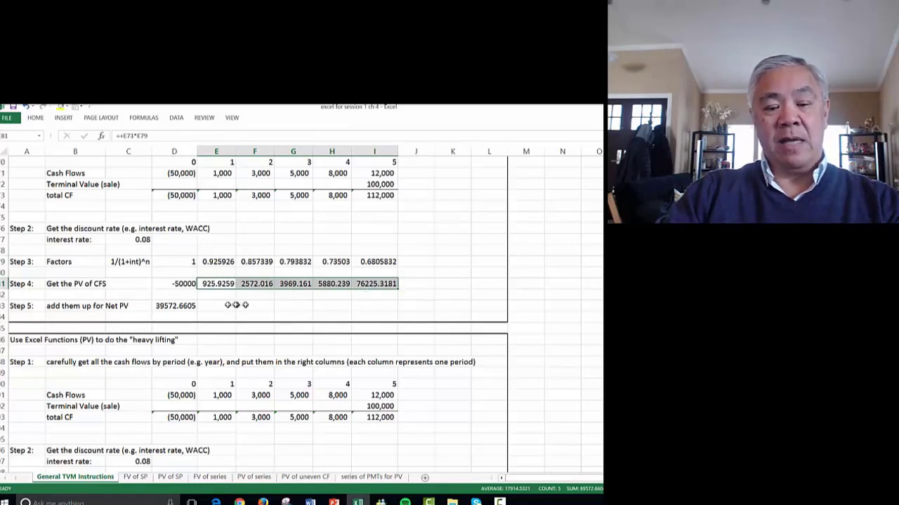
left_click(181, 307)
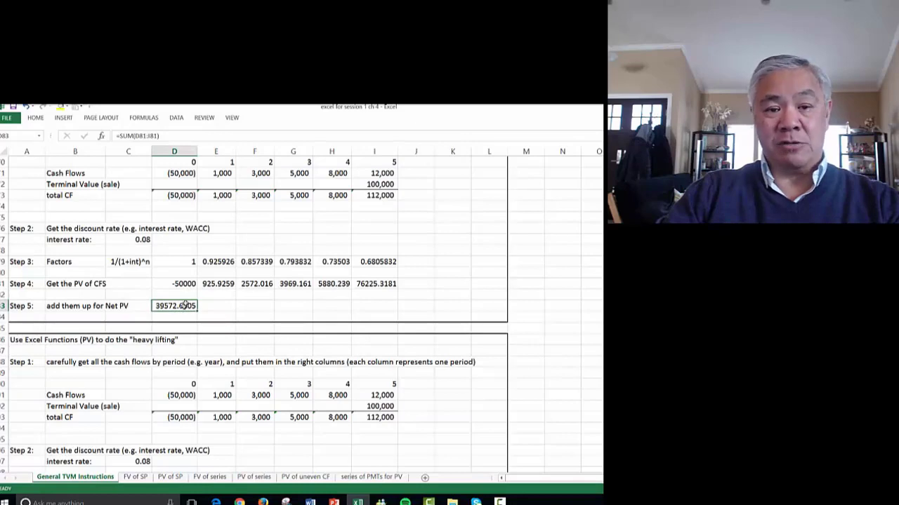
scroll(187, 301, "down", 3)
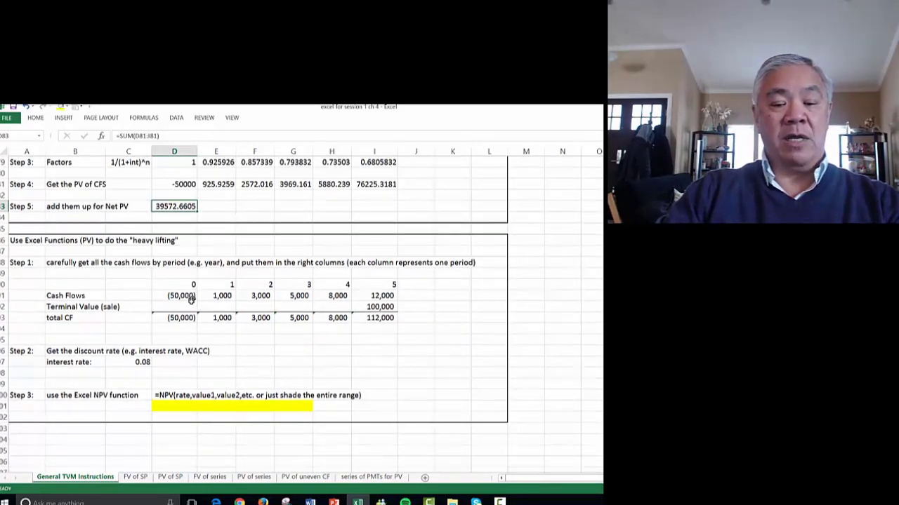
Review the Step 1 cash flow table above the Net PV result.
left_click(177, 370)
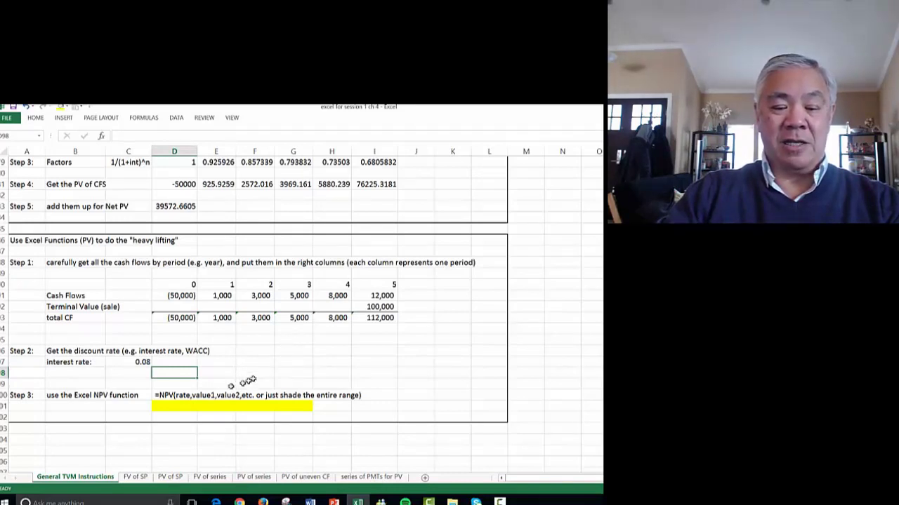
left_click_drag(170, 295, 438, 320)
left_click(422, 359)
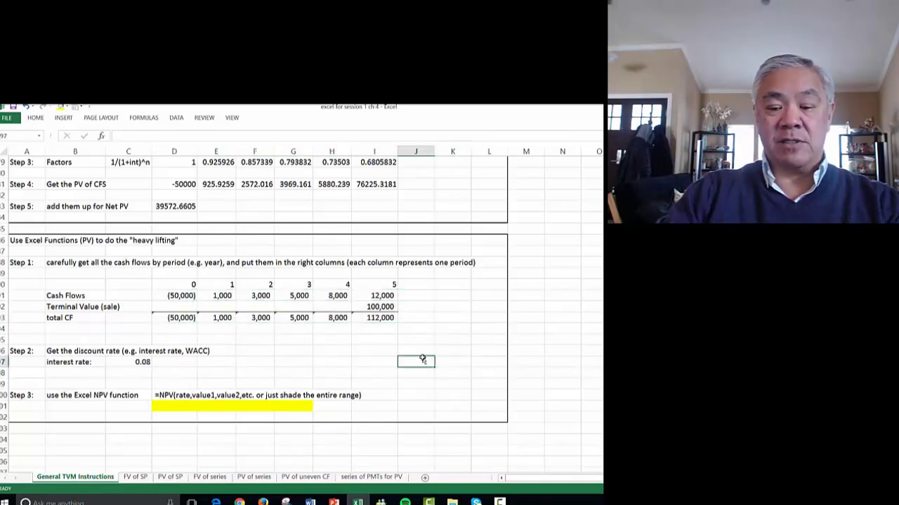
scroll(425, 358, "up", 3)
scroll(426, 352, "up", 10)
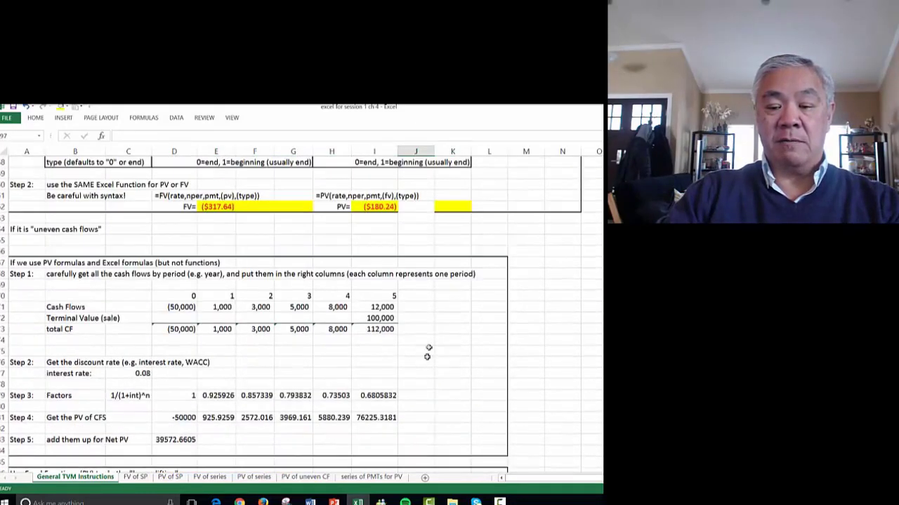
scroll(424, 323, "down", 3)
left_click(420, 298)
scroll(428, 300, "down", 2)
scroll(403, 300, "down", 4)
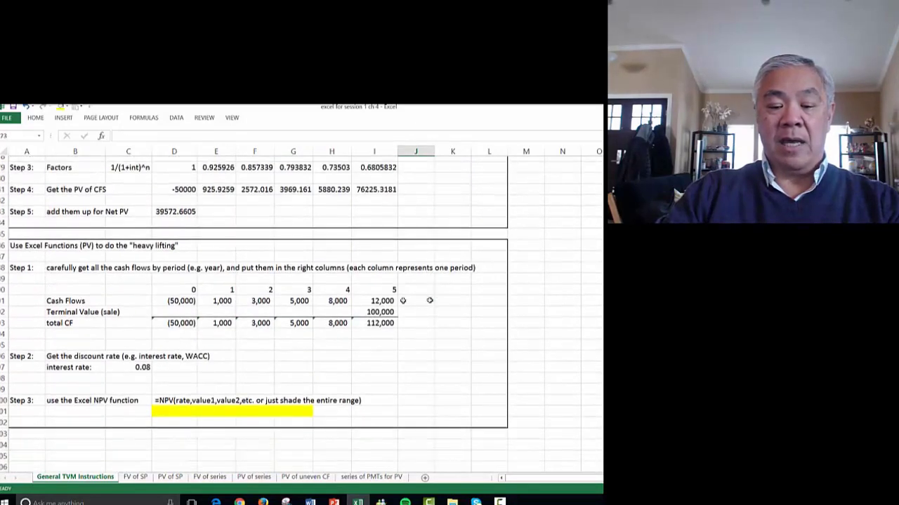
Give the 39572.6605 Net PV cell D83 a yellow fill.
left_click(143, 362)
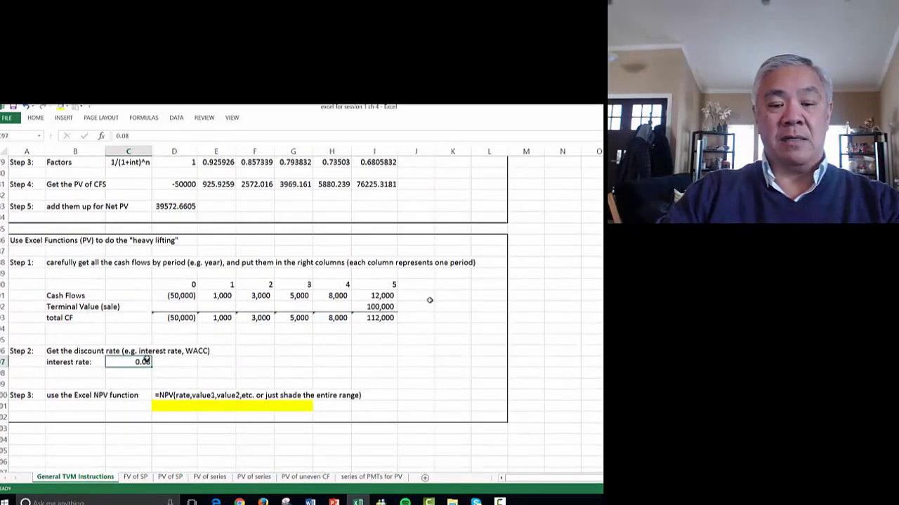
left_click(160, 209)
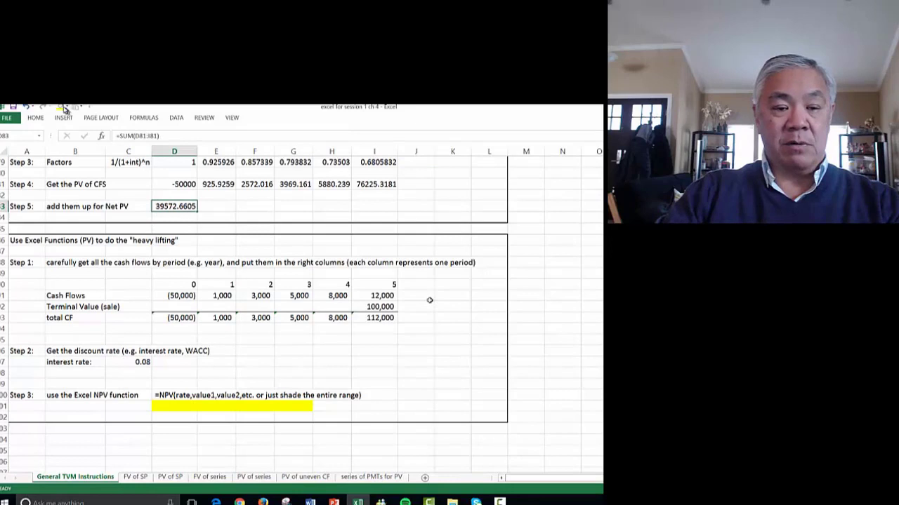
left_click(62, 109)
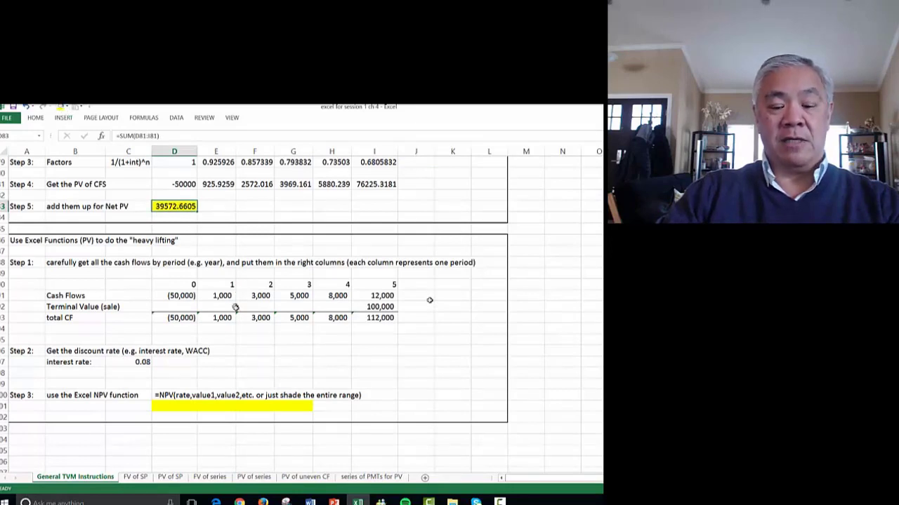
Enter =NPV(C97,E93:I93)+D93 in D101, returning 39,573 to compare with the manual Net PV.
left_click(181, 408)
type("=npv")
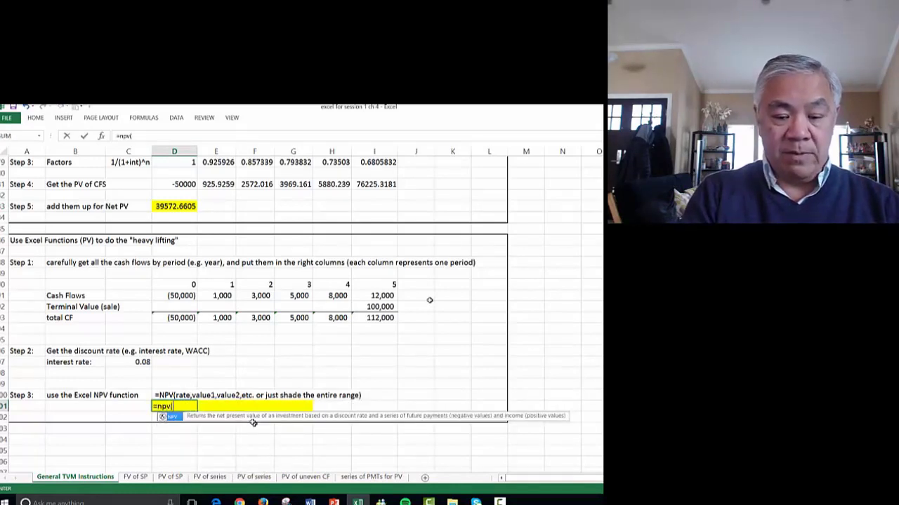
type("(")
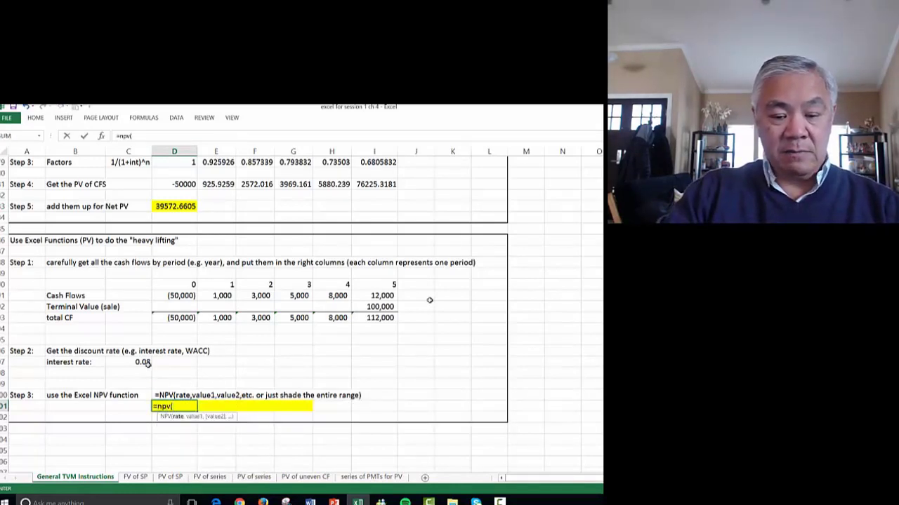
left_click(146, 363)
type(",")
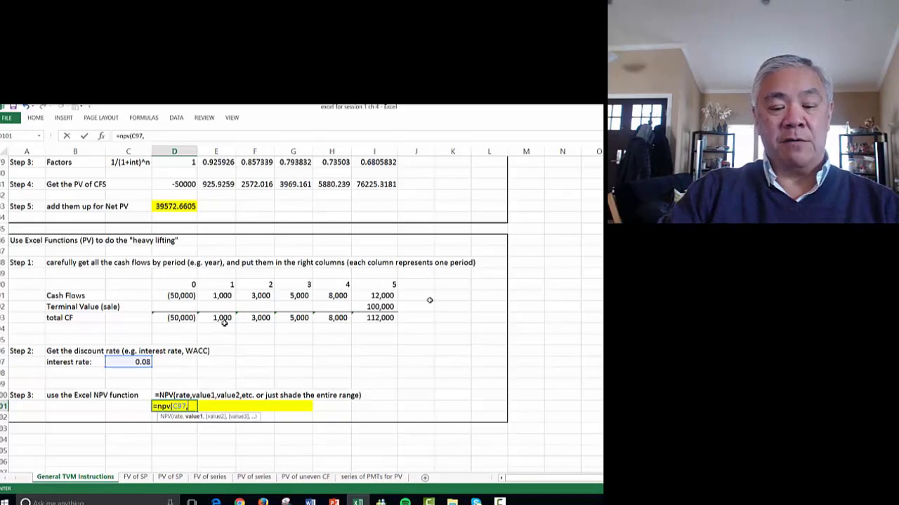
left_click_drag(223, 317, 379, 319)
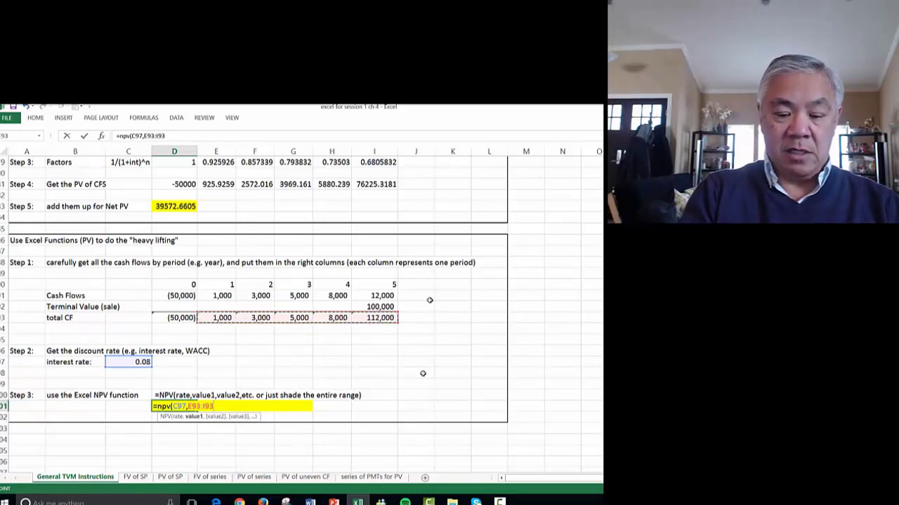
type(")+")
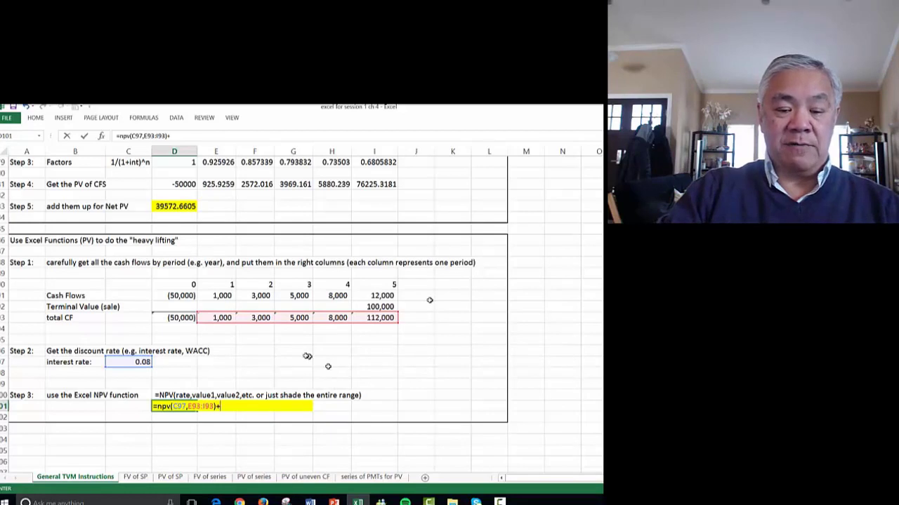
left_click(182, 317)
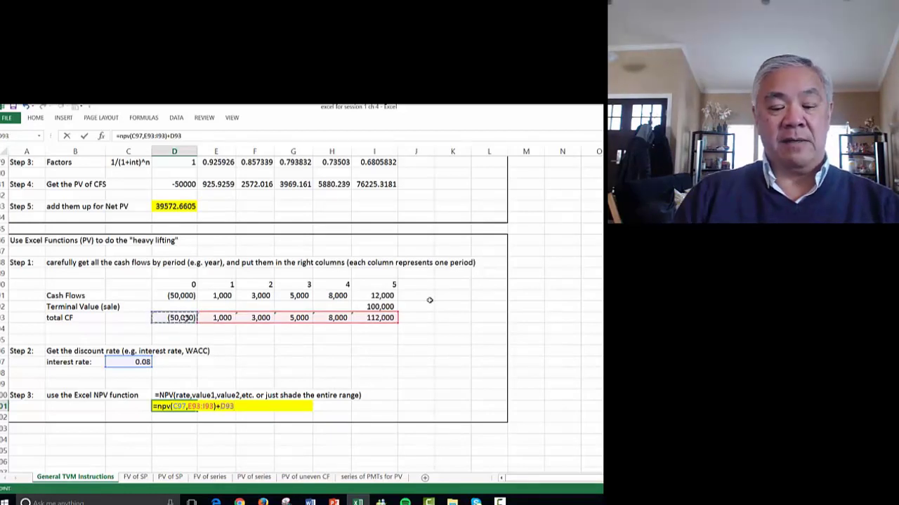
key("Return")
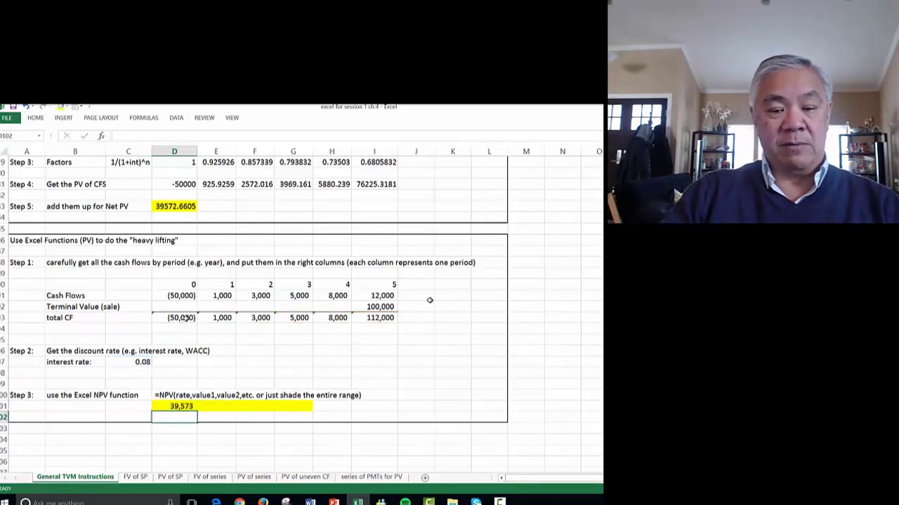
left_click(189, 210)
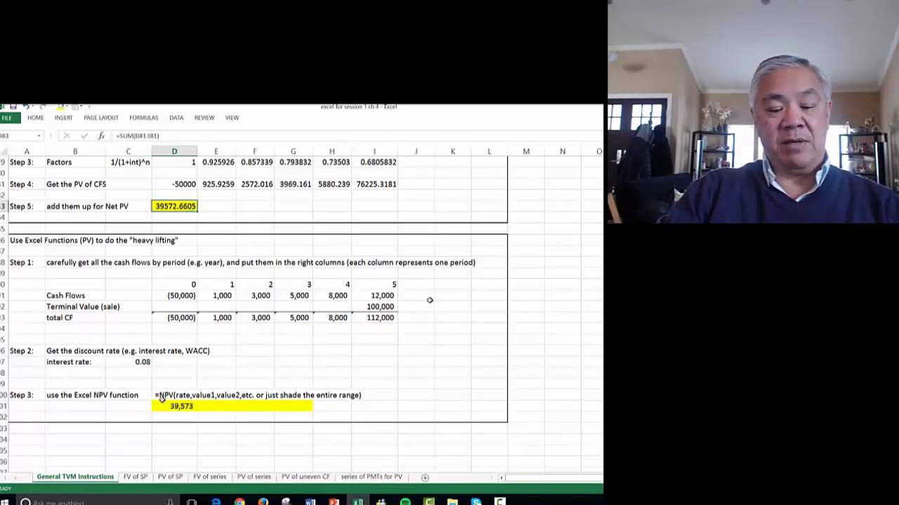
Review the NPV formula's references in D101, then return to the top of the sheet.
left_click(161, 398)
key("Down")
key("F2")
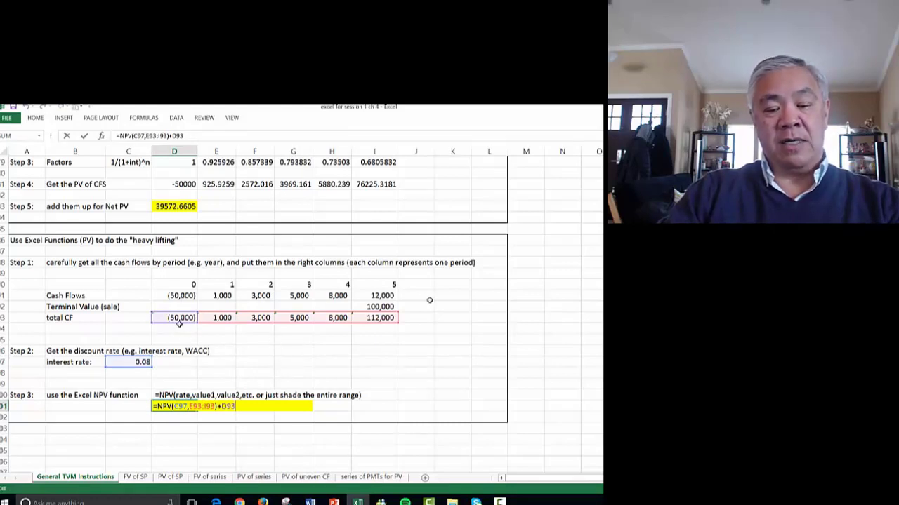
scroll(270, 239, "up", 3)
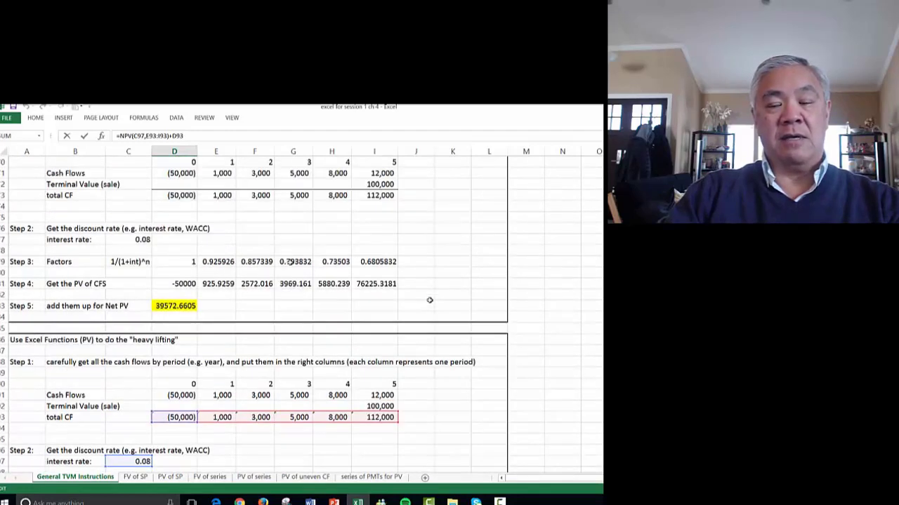
left_click(337, 352)
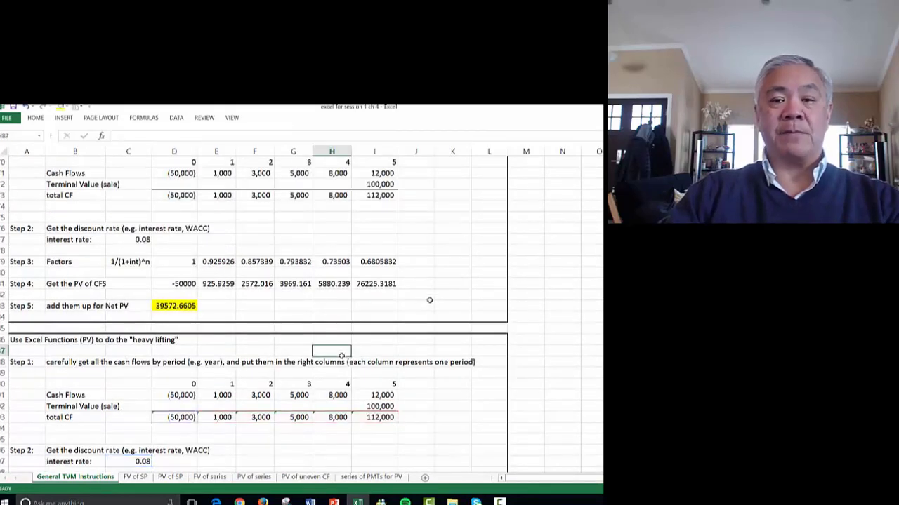
scroll(337, 353, "up", 20)
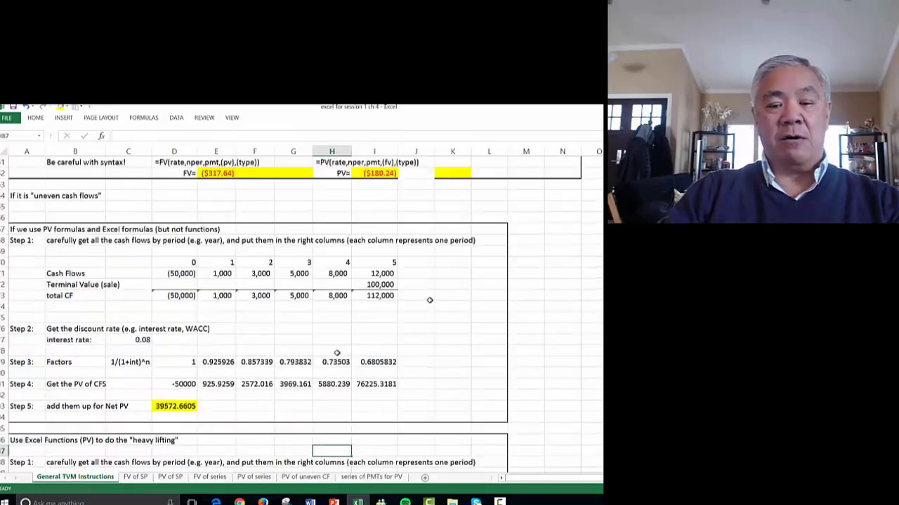
scroll(338, 345, "up", 6)
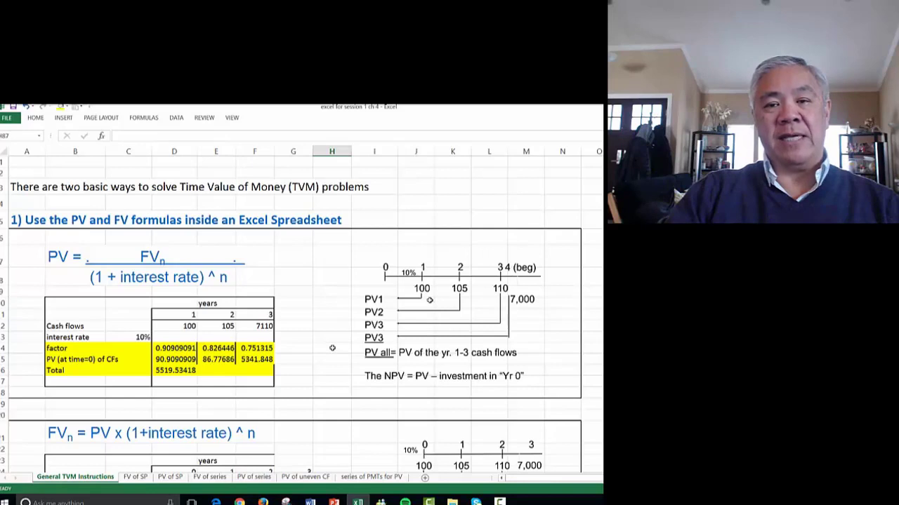
key("alt")
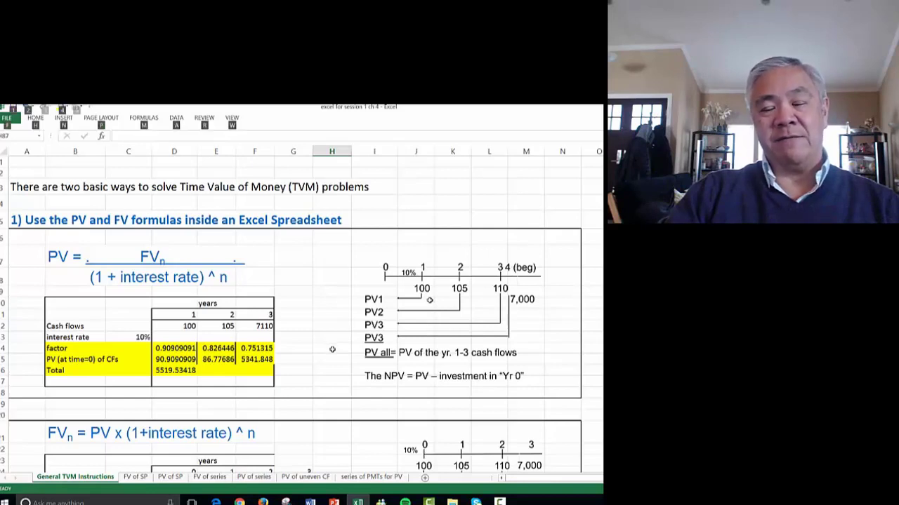